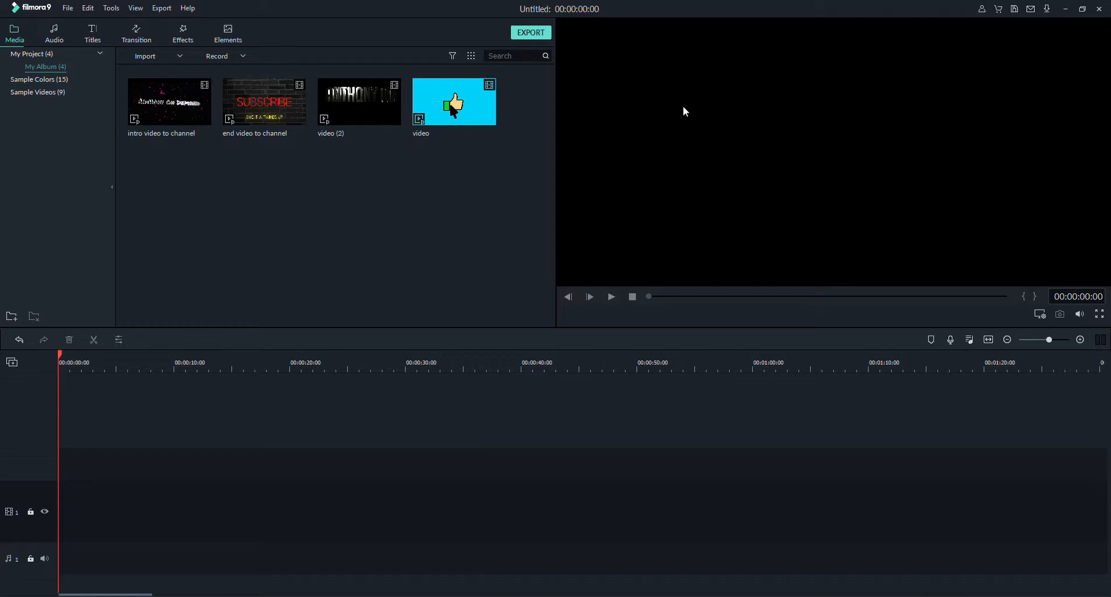
Place the clips intro video to channel, end video to channel, video (2) and video end to end on video track 1.
{"action": "key", "text": "ctrl+z"}
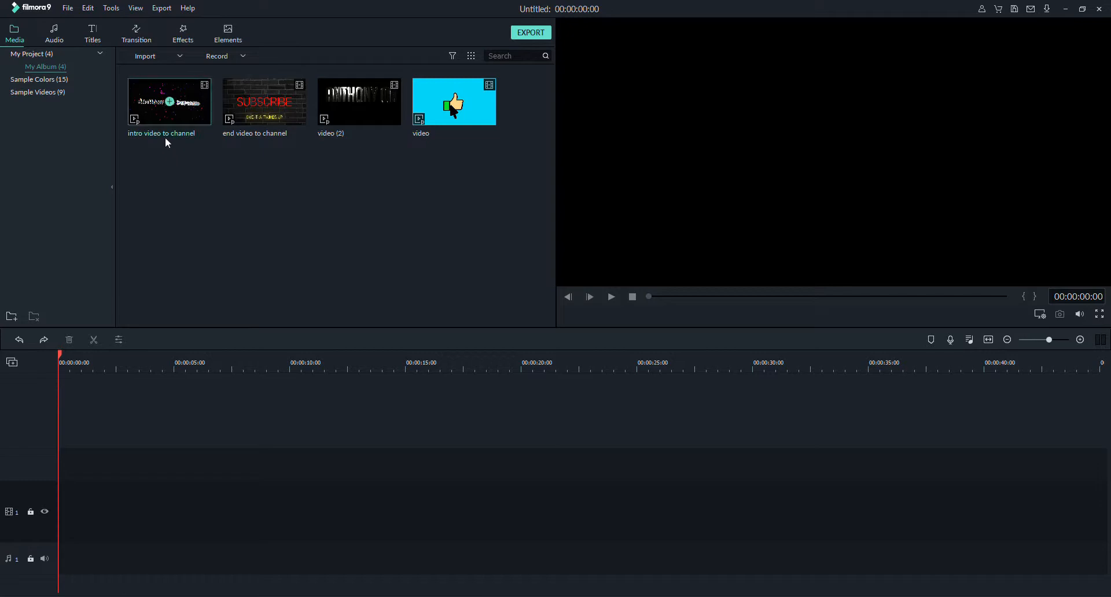
{"action": "left_click_drag", "start_coordinate": [184, 106], "coordinate": [57, 497]}
{"action": "left_click_drag", "start_coordinate": [235, 124], "coordinate": [311, 501]}
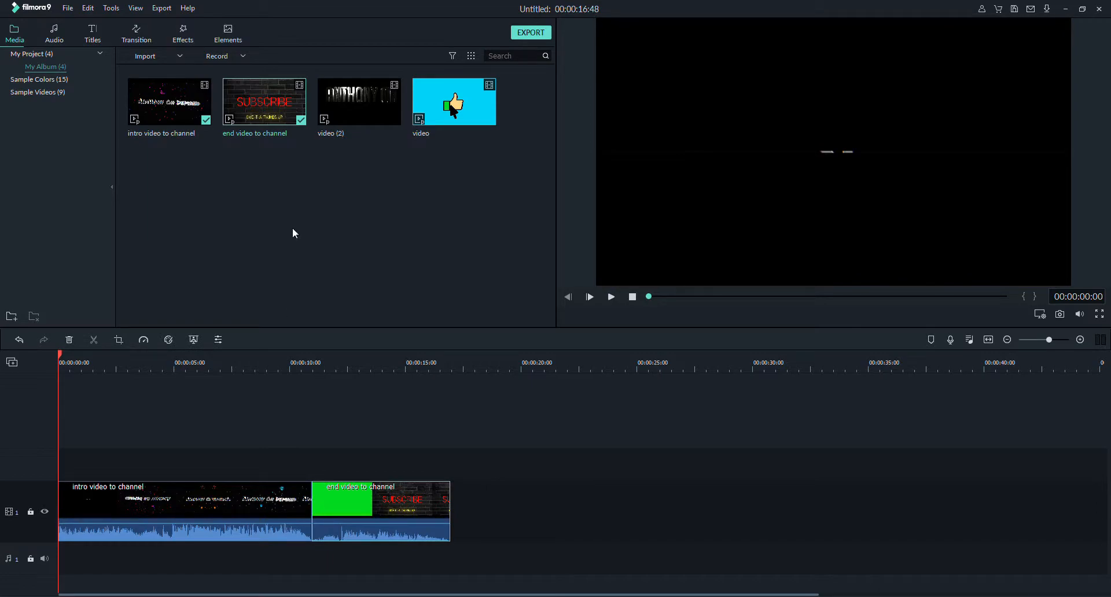
{"action": "left_click_drag", "start_coordinate": [370, 91], "coordinate": [477, 498]}
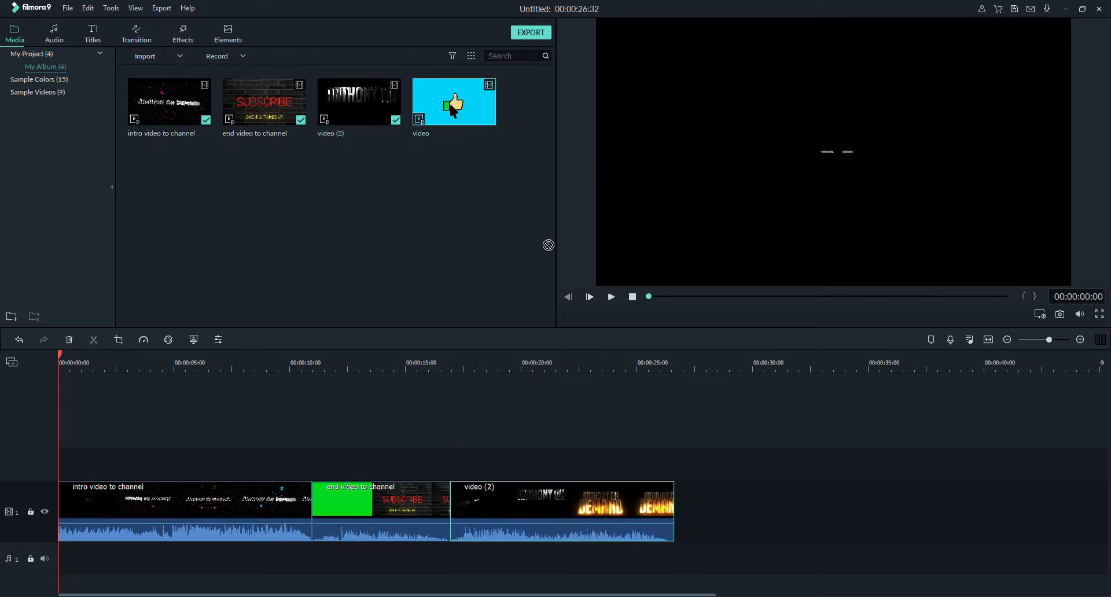
{"action": "left_click_drag", "start_coordinate": [548, 244], "coordinate": [675, 495]}
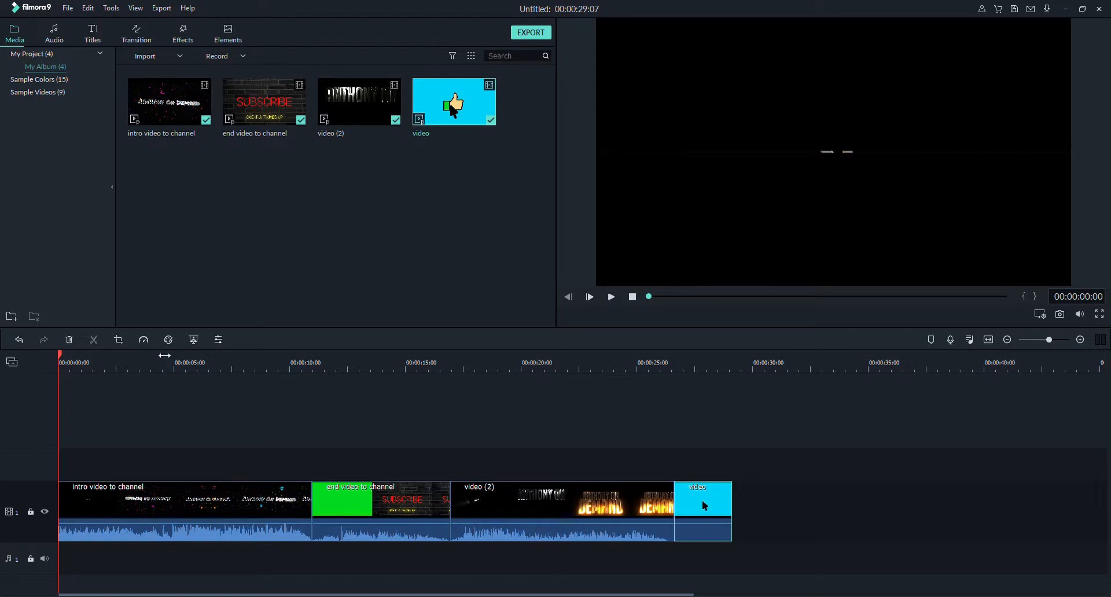
Split the intro video to channel clip at 00:00:03:13.
{"action": "left_click", "coordinate": [147, 360]}
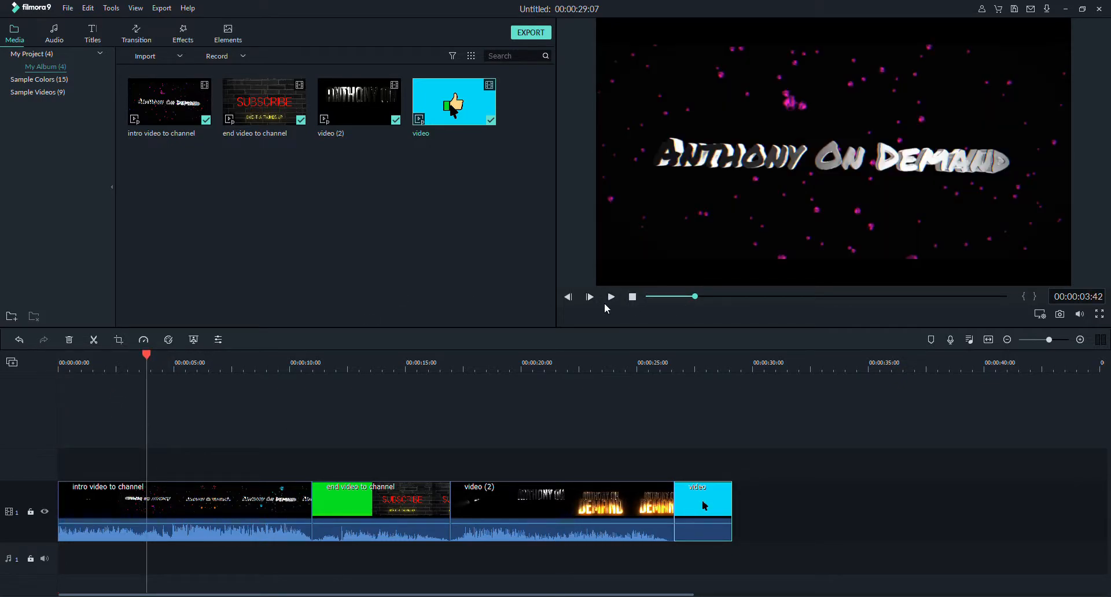
{"action": "key", "text": "Home"}
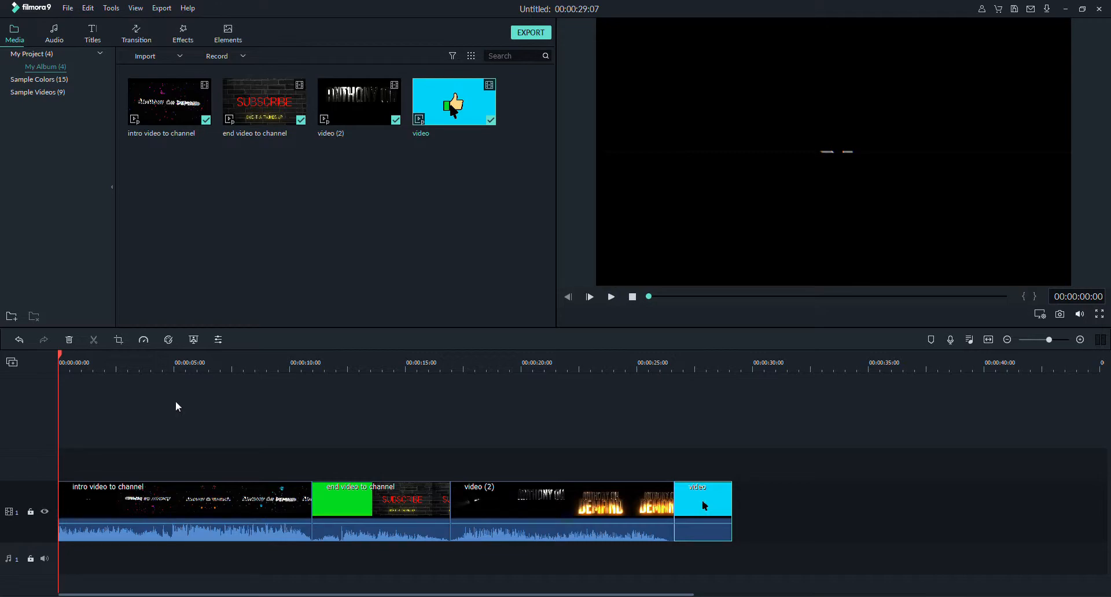
{"action": "left_click", "coordinate": [134, 361]}
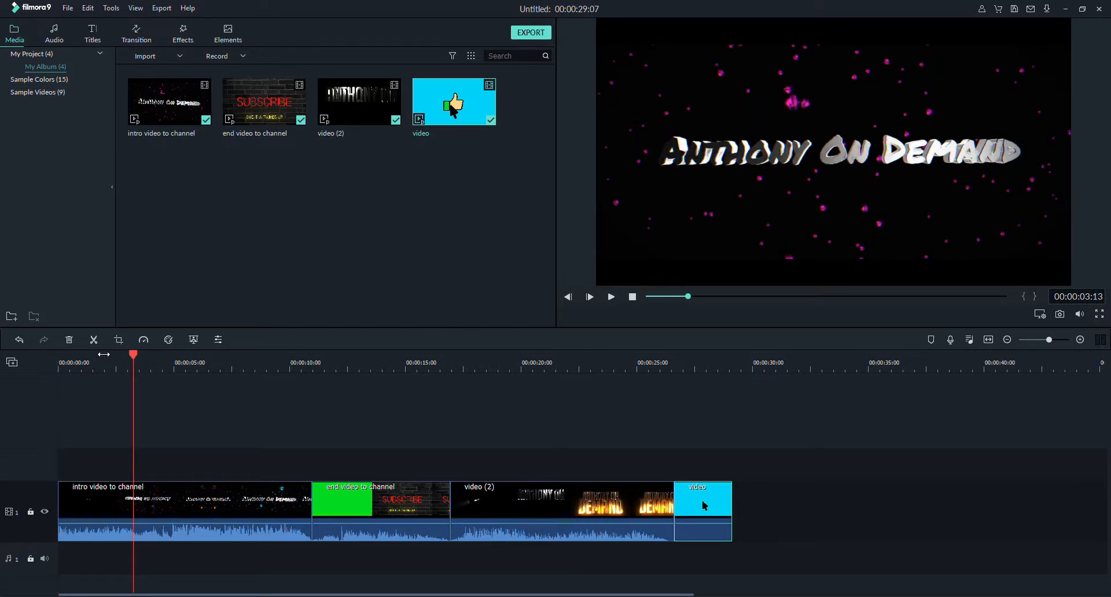
{"action": "double_click", "coordinate": [1092, 298]}
{"action": "left_click", "coordinate": [92, 342]}
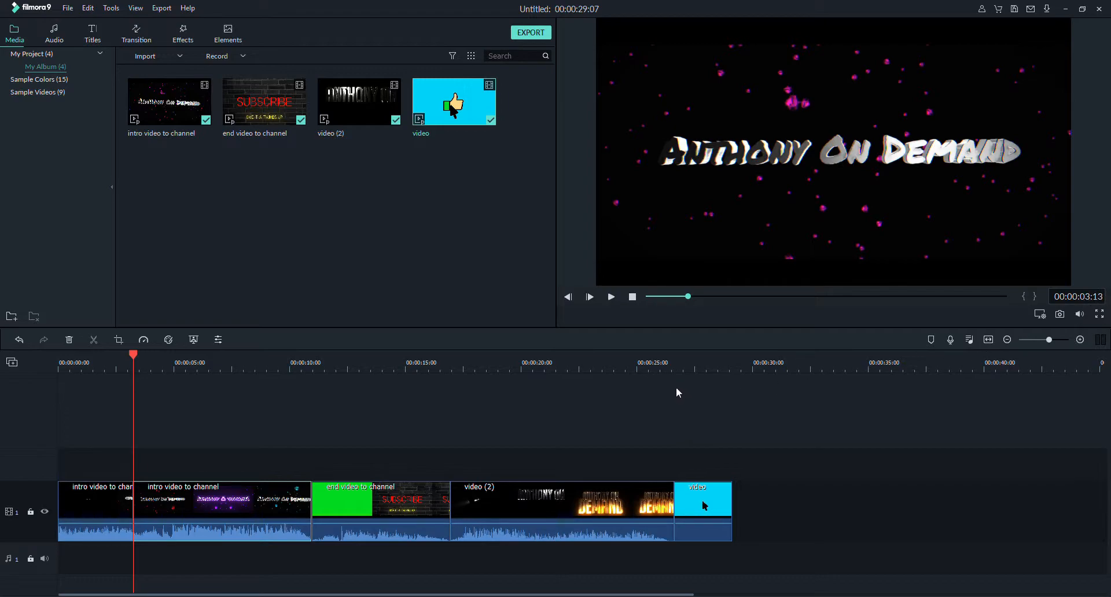
Split the second intro piece at about 00:00:08:38 and delete the segment between the two cuts.
{"action": "left_click", "coordinate": [612, 300]}
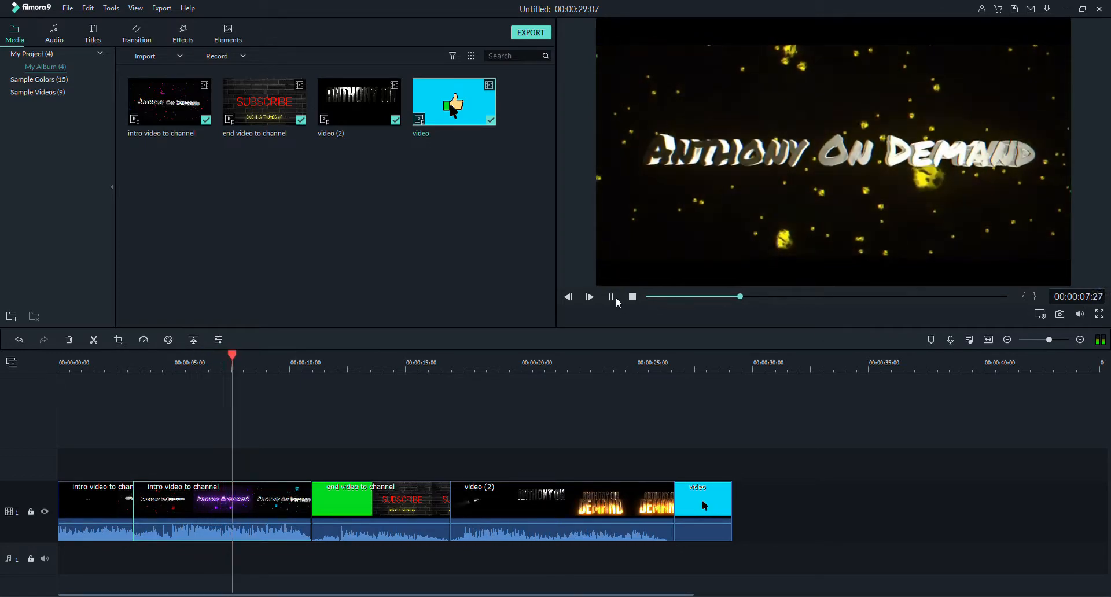
{"action": "left_click", "coordinate": [611, 299]}
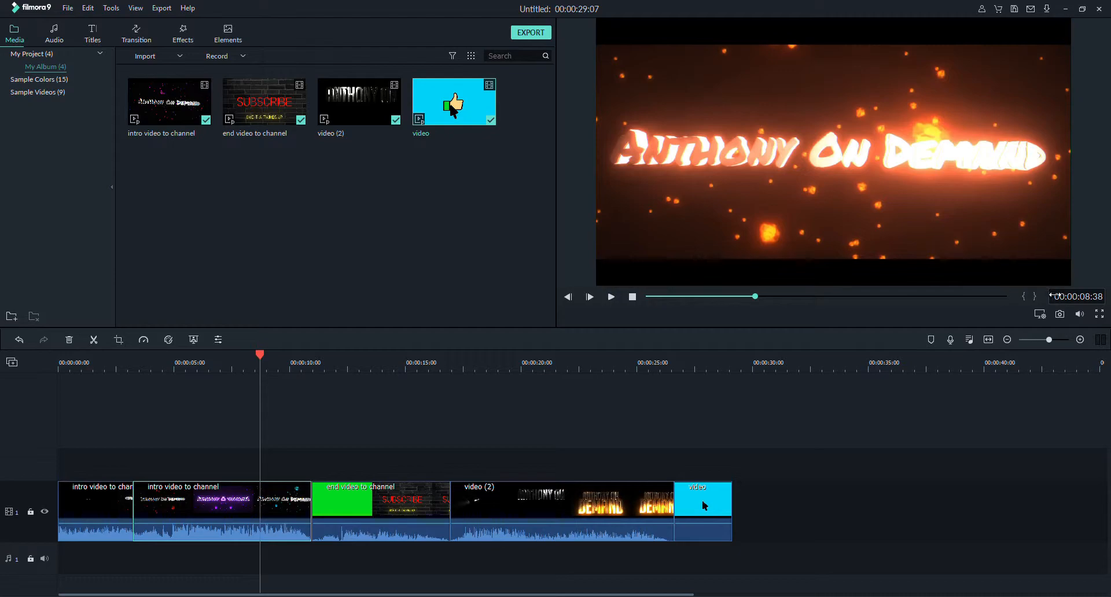
{"action": "left_click", "coordinate": [94, 339]}
{"action": "left_click", "coordinate": [211, 509]}
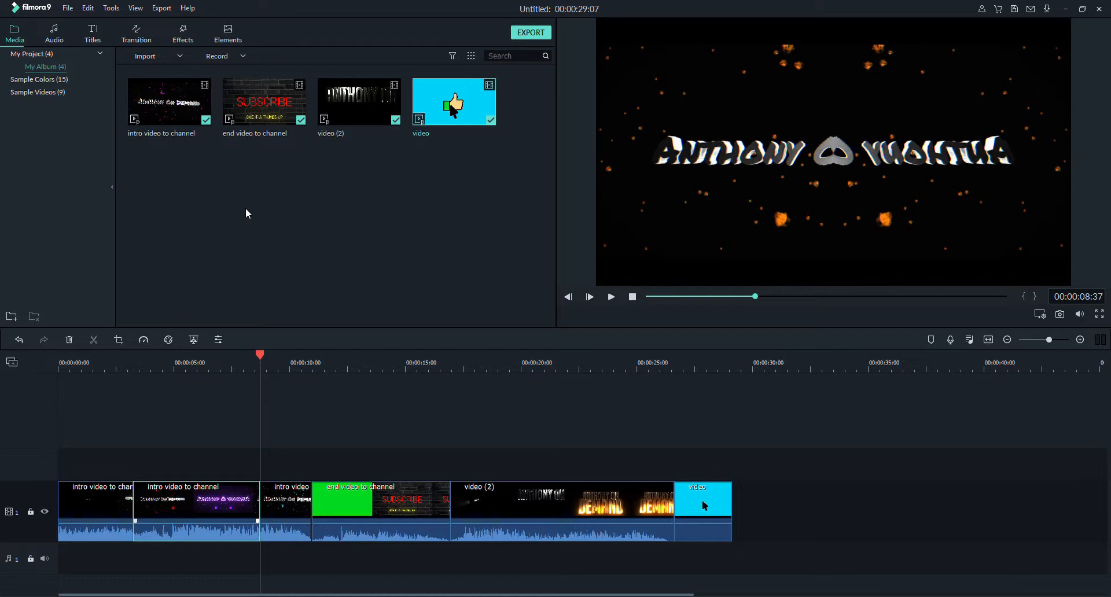
{"action": "key", "text": "Delete"}
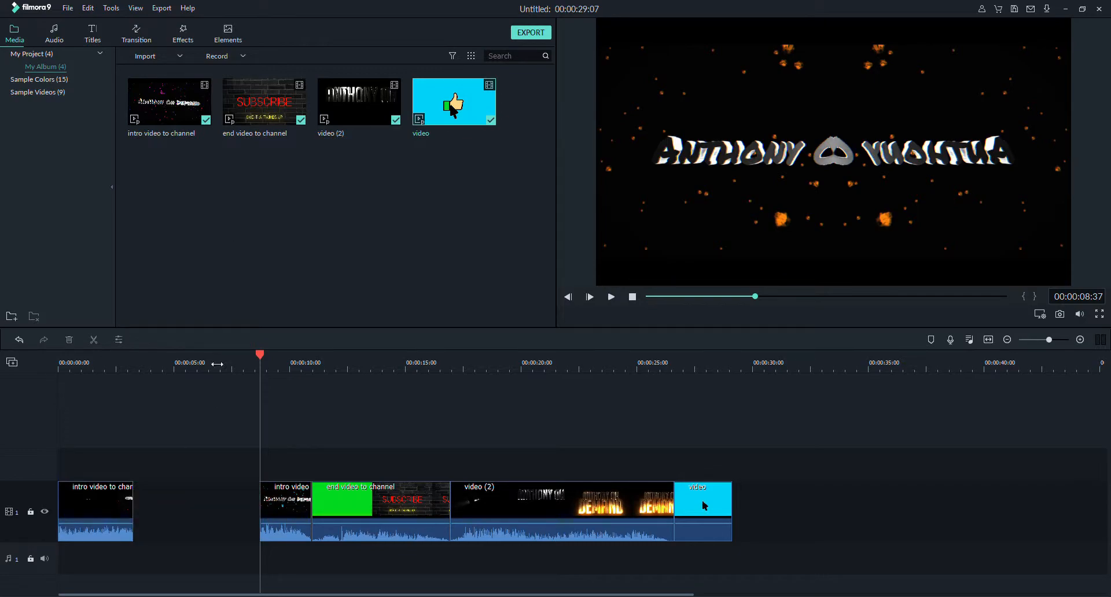
Move the remaining intro segment against the first one and shift the end video to channel clip earlier behind it.
{"action": "left_click_drag", "start_coordinate": [280, 501], "coordinate": [154, 504]}
{"action": "left_click_drag", "start_coordinate": [351, 499], "coordinate": [202, 491]}
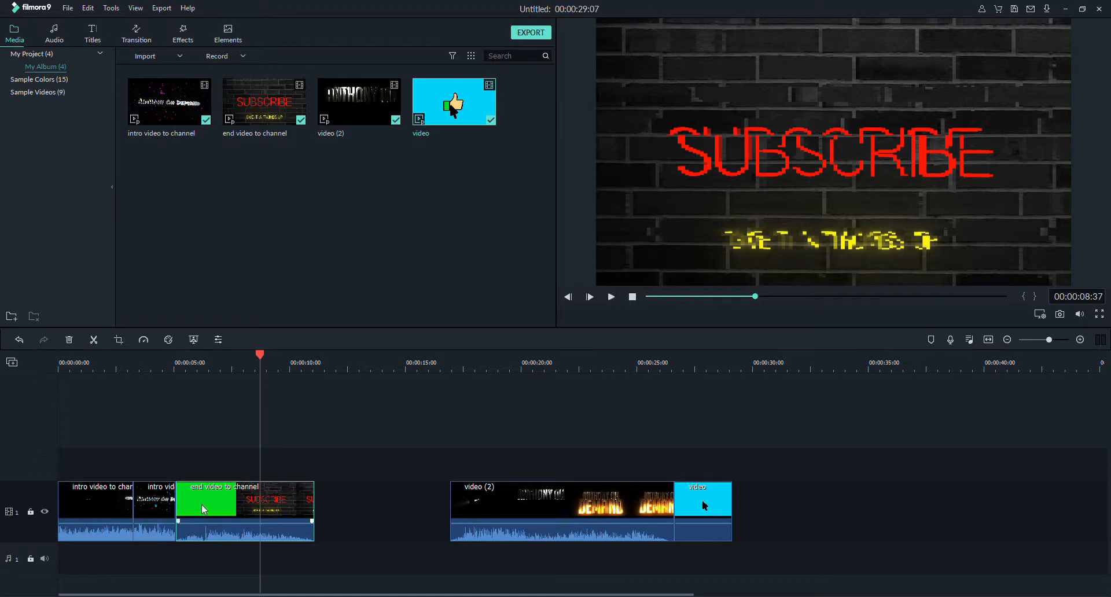
{"action": "left_click_drag", "start_coordinate": [203, 509], "coordinate": [214, 512]}
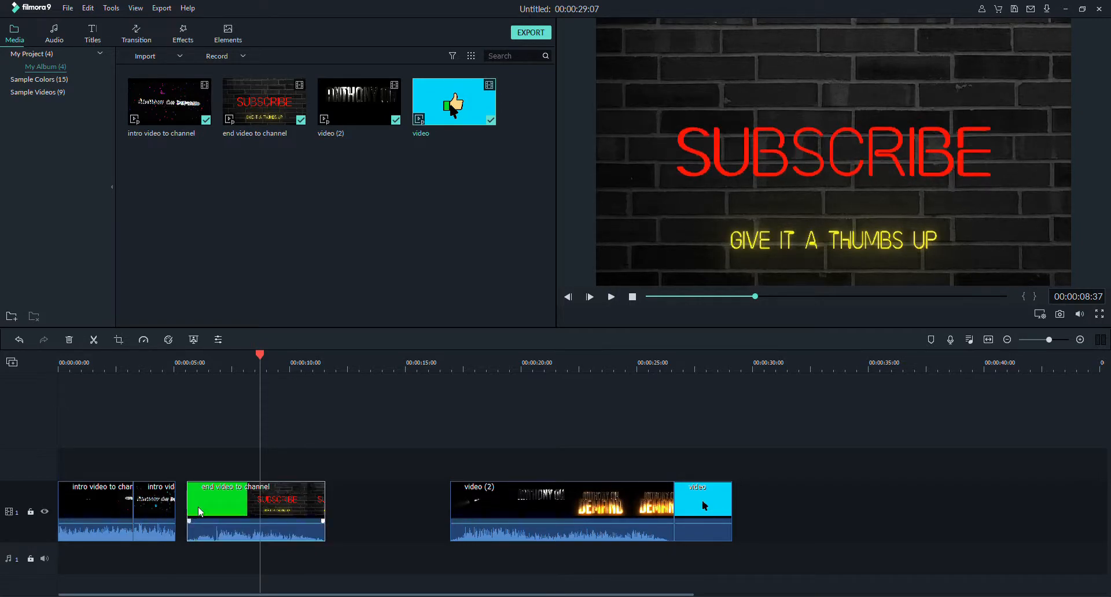
Revert the clip moves except the intro segment's, and place the end video to channel clip directly after that segment.
{"action": "left_click", "coordinate": [19, 342]}
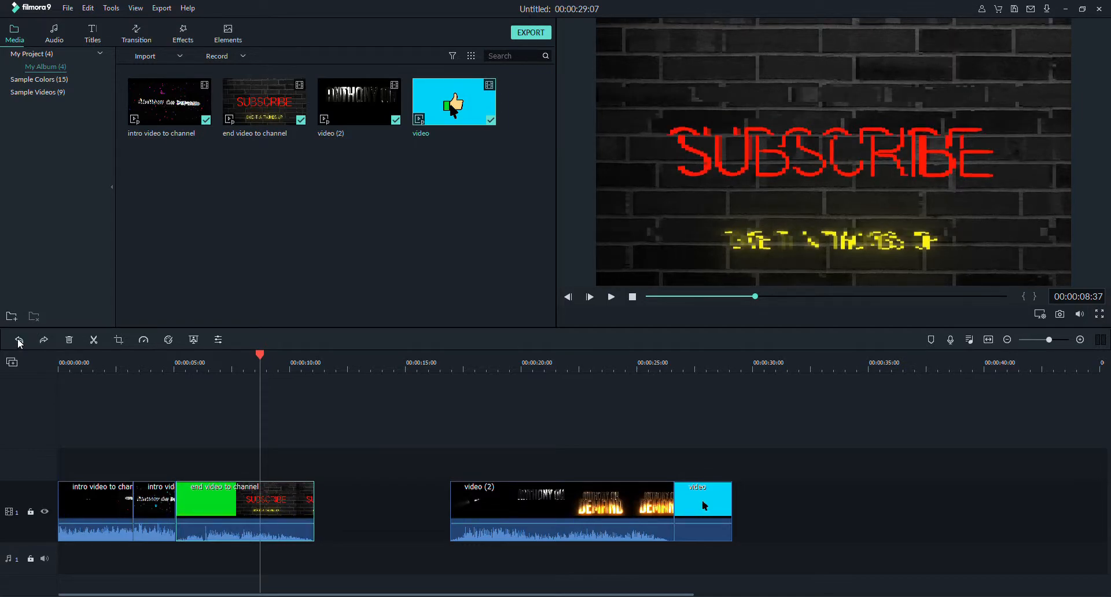
{"action": "left_click", "coordinate": [19, 343]}
{"action": "left_click", "coordinate": [19, 343]}
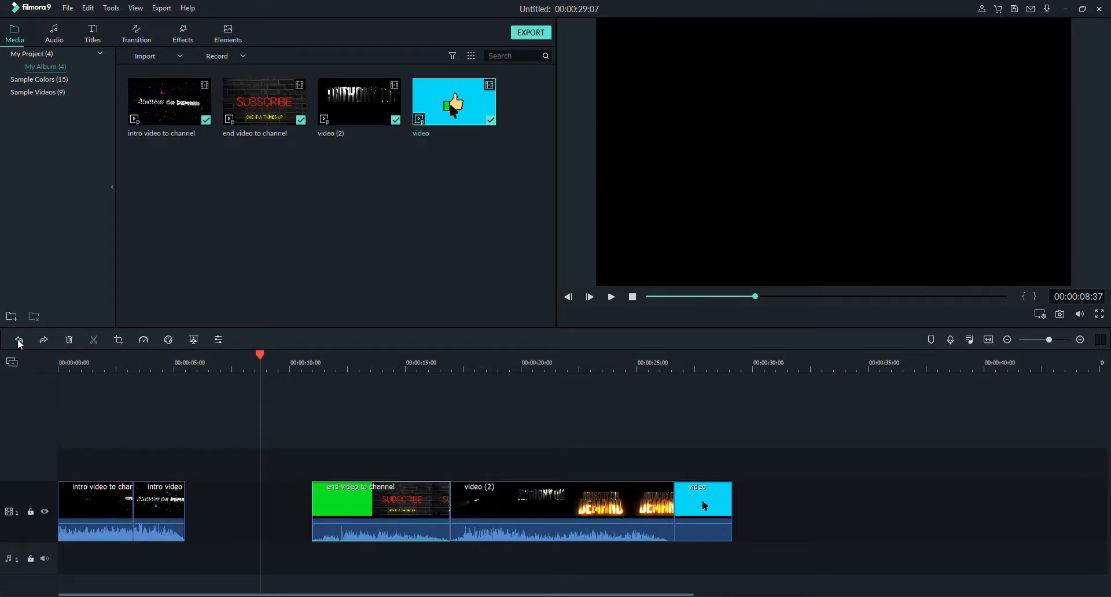
{"action": "left_click", "coordinate": [20, 343]}
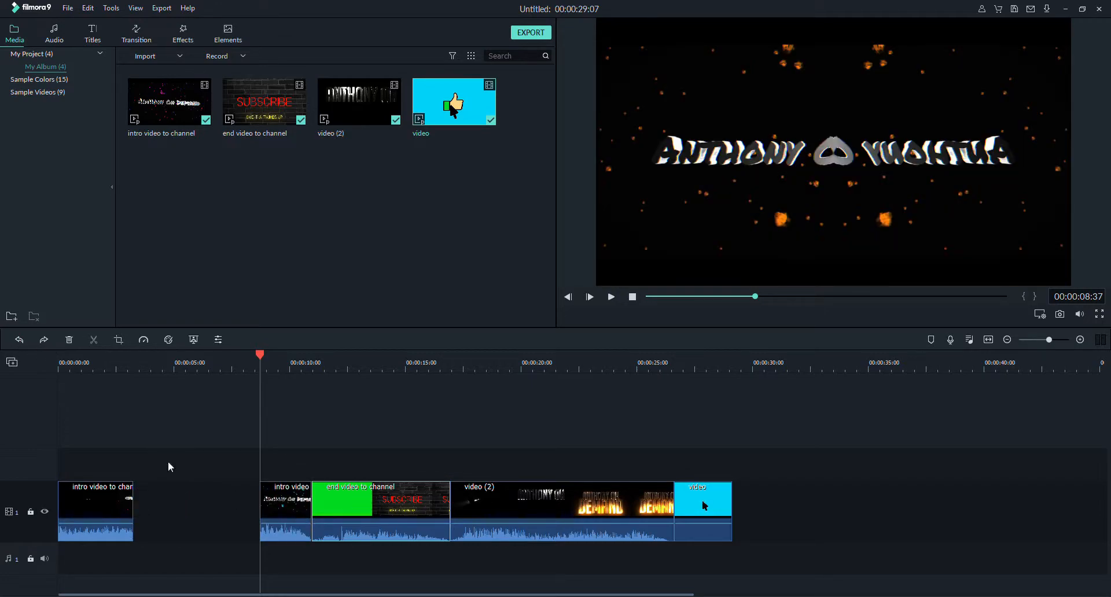
{"action": "left_click", "coordinate": [44, 340]}
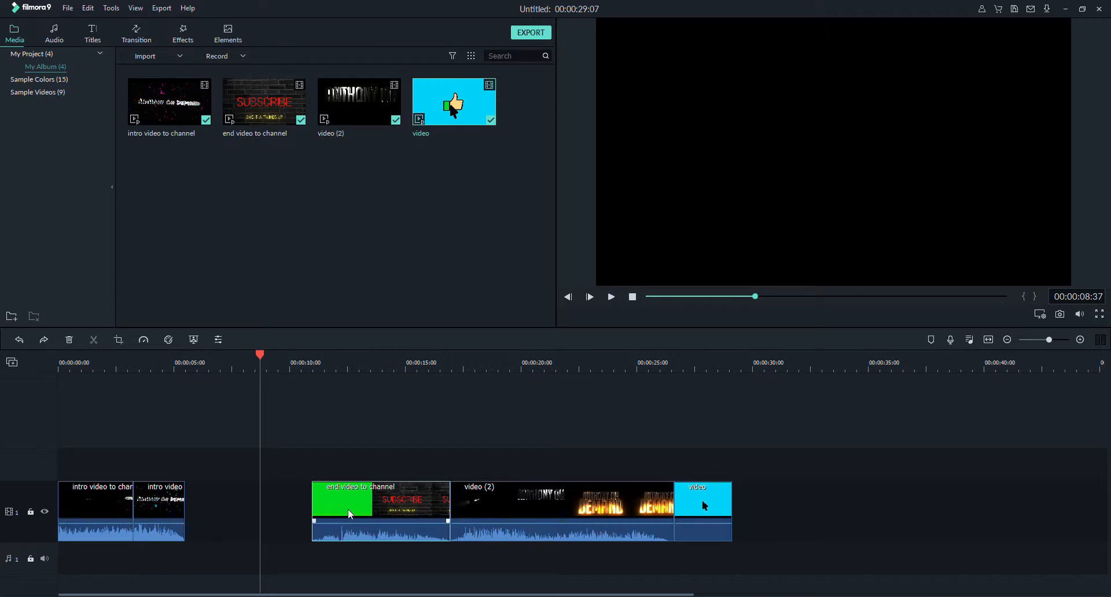
{"action": "left_click_drag", "start_coordinate": [349, 508], "coordinate": [224, 516]}
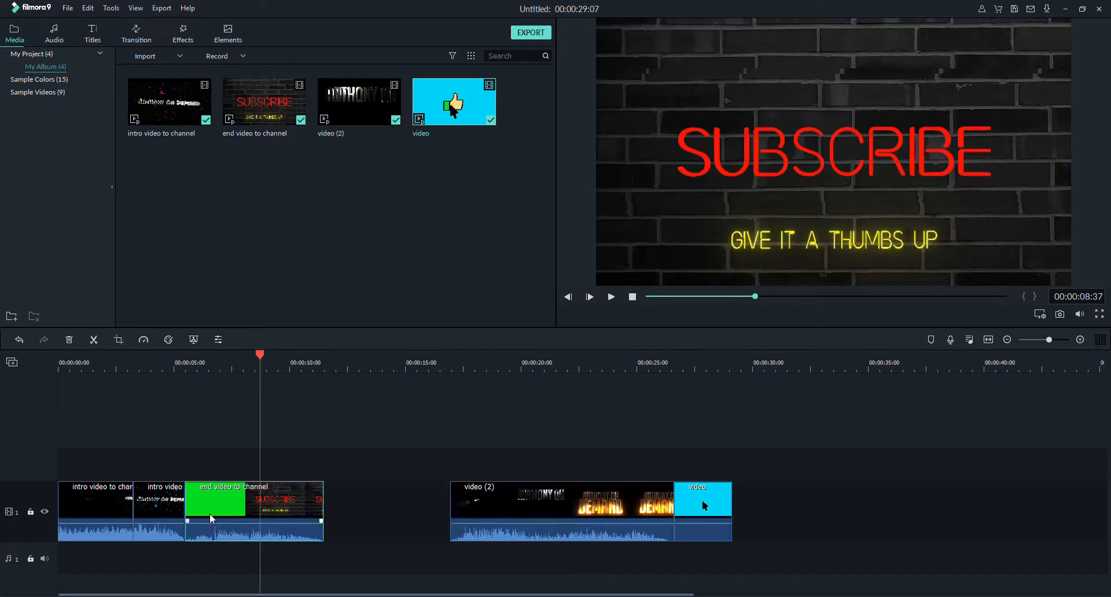
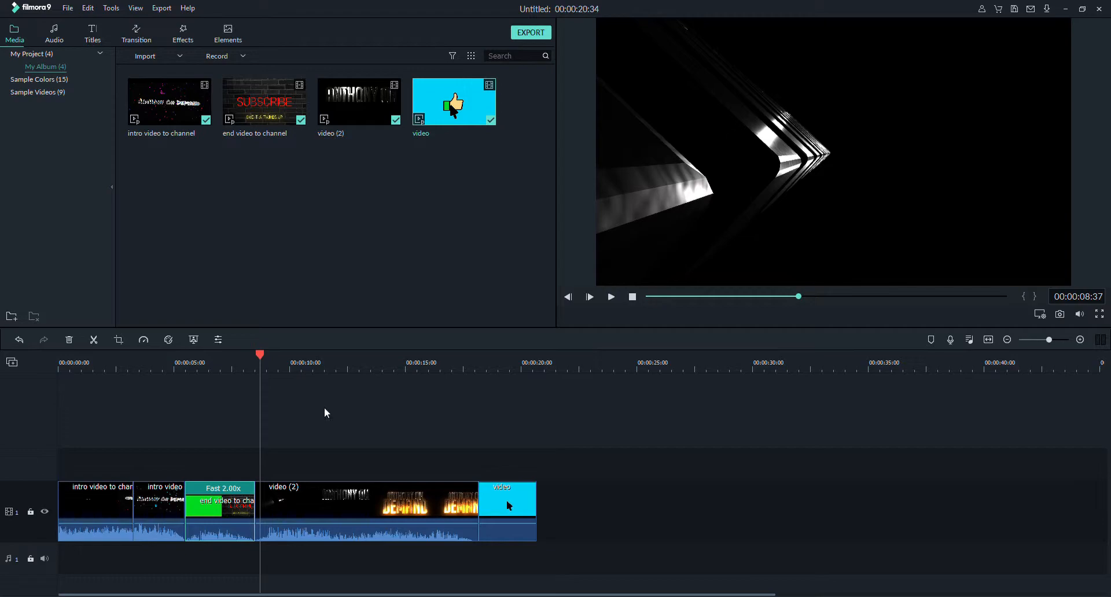
Play back the timeline from 00:00:05:13 through the end video to channel clip to check the joins.
{"action": "left_click_drag", "start_coordinate": [273, 353], "coordinate": [194, 354]}
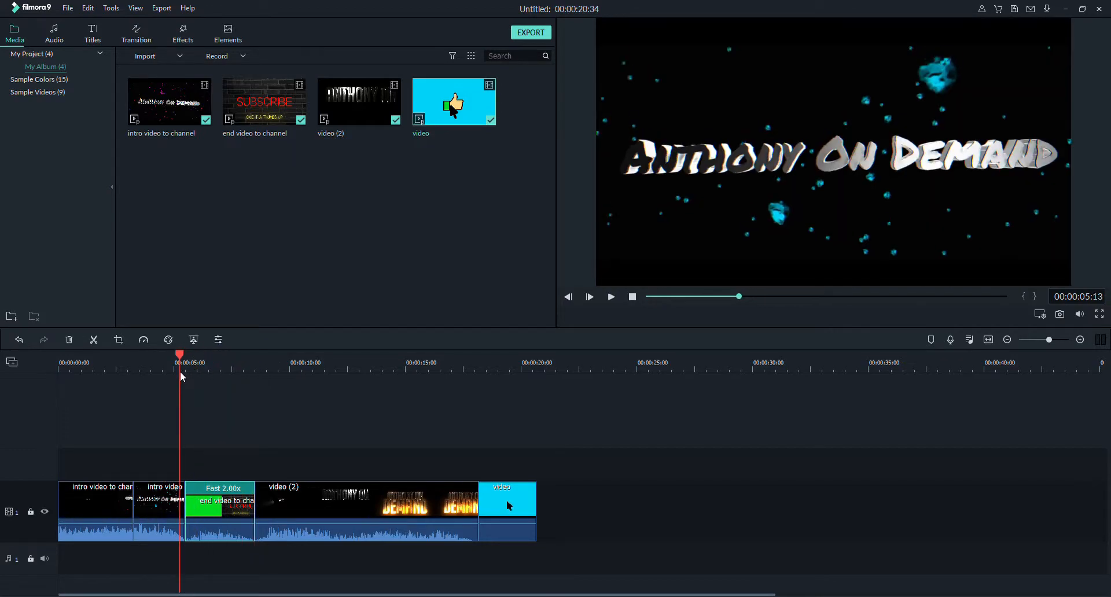
{"action": "left_click", "coordinate": [612, 301]}
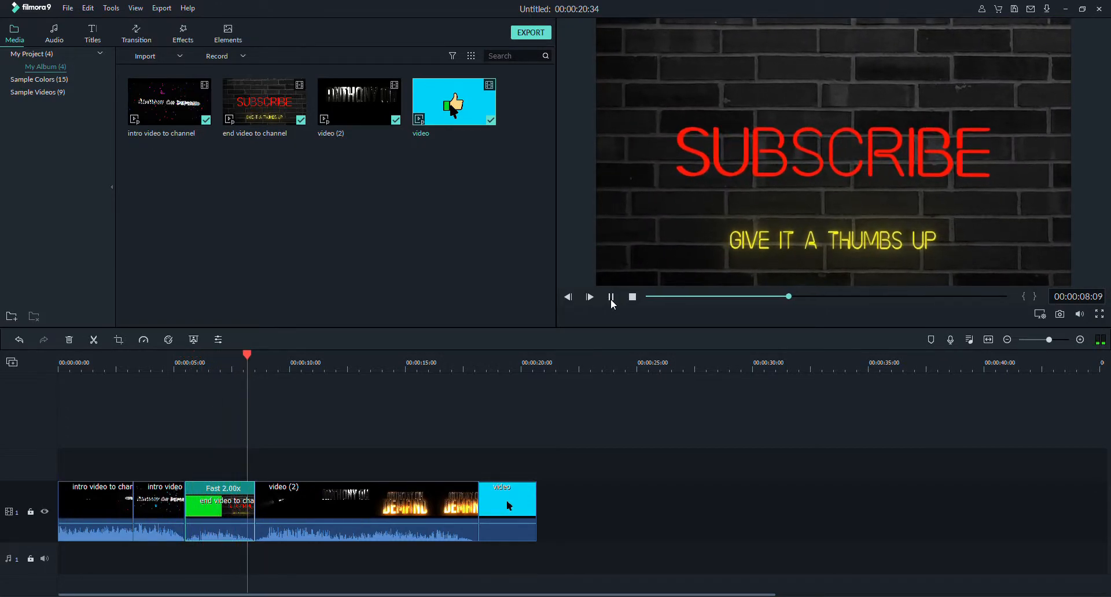
{"action": "left_click", "coordinate": [611, 304]}
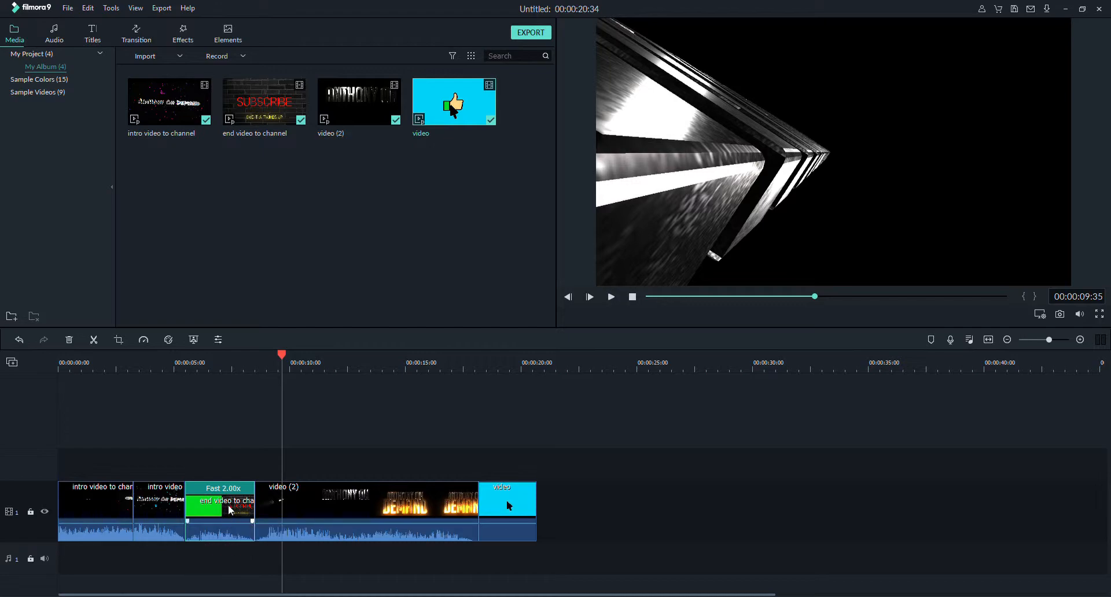
Detach the audio from the end video to channel clip and delete the detached audio.
{"action": "left_click", "coordinate": [378, 500]}
{"action": "left_click", "coordinate": [231, 507]}
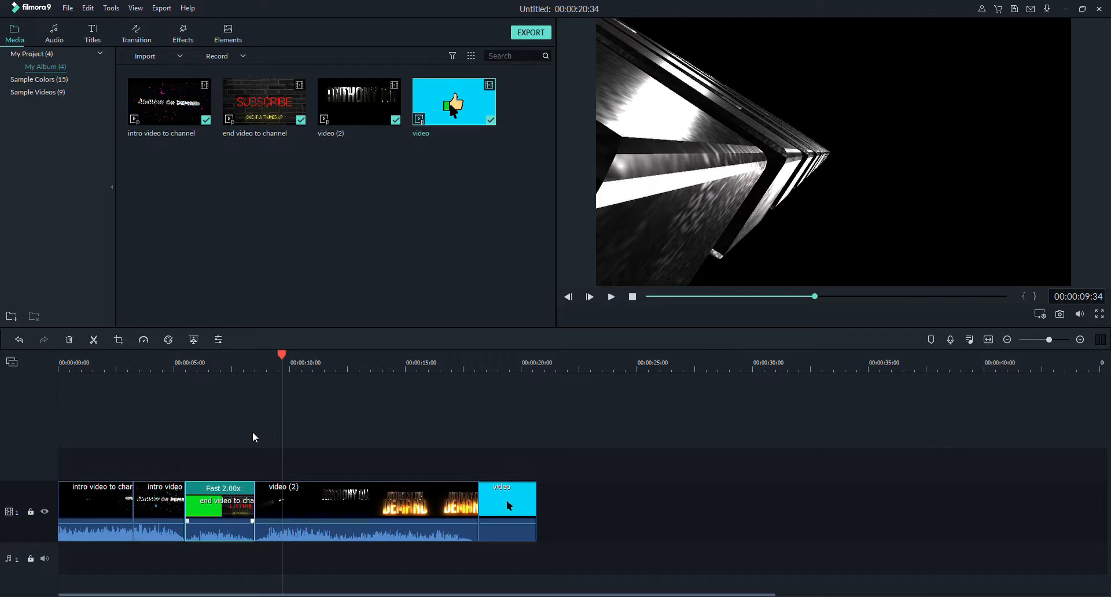
{"action": "key", "text": "ctrl+alt+d"}
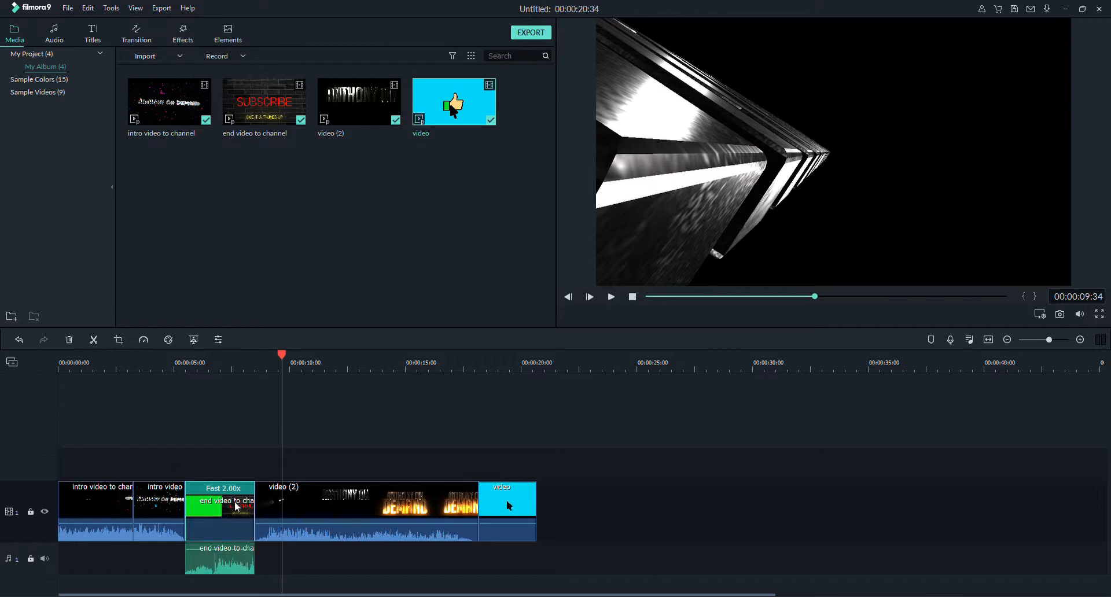
{"action": "left_click", "coordinate": [214, 554]}
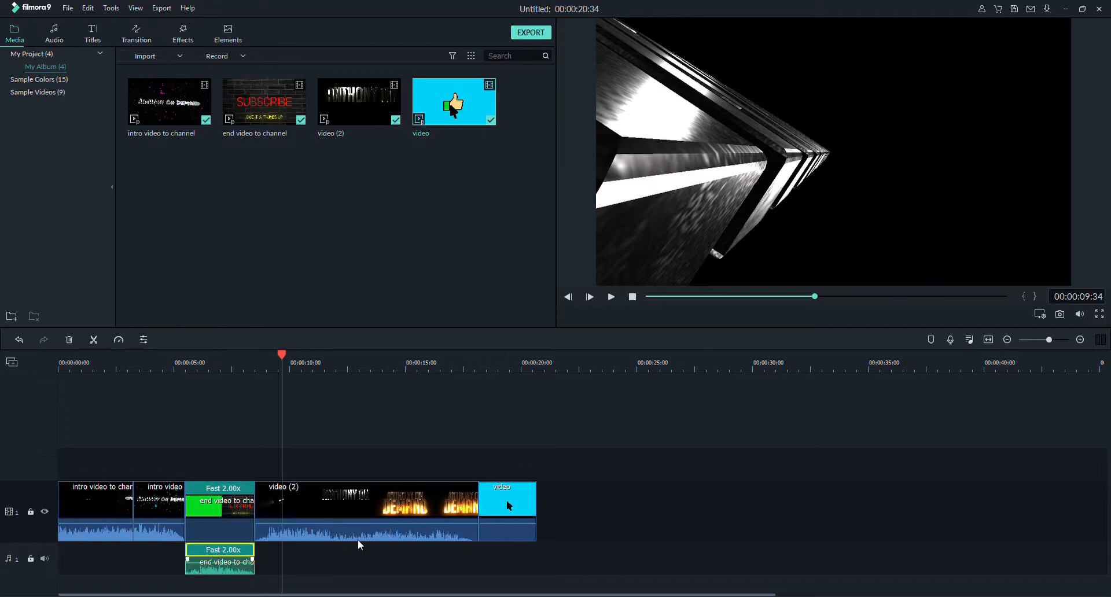
{"action": "left_click_drag", "start_coordinate": [220, 571], "coordinate": [304, 558]}
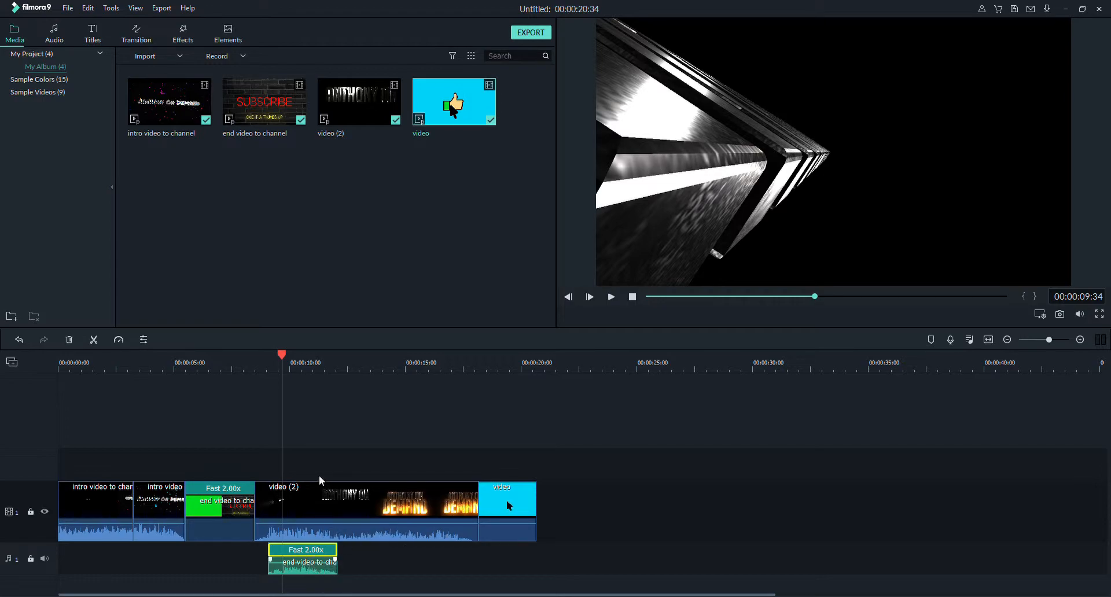
{"action": "key", "text": "Delete"}
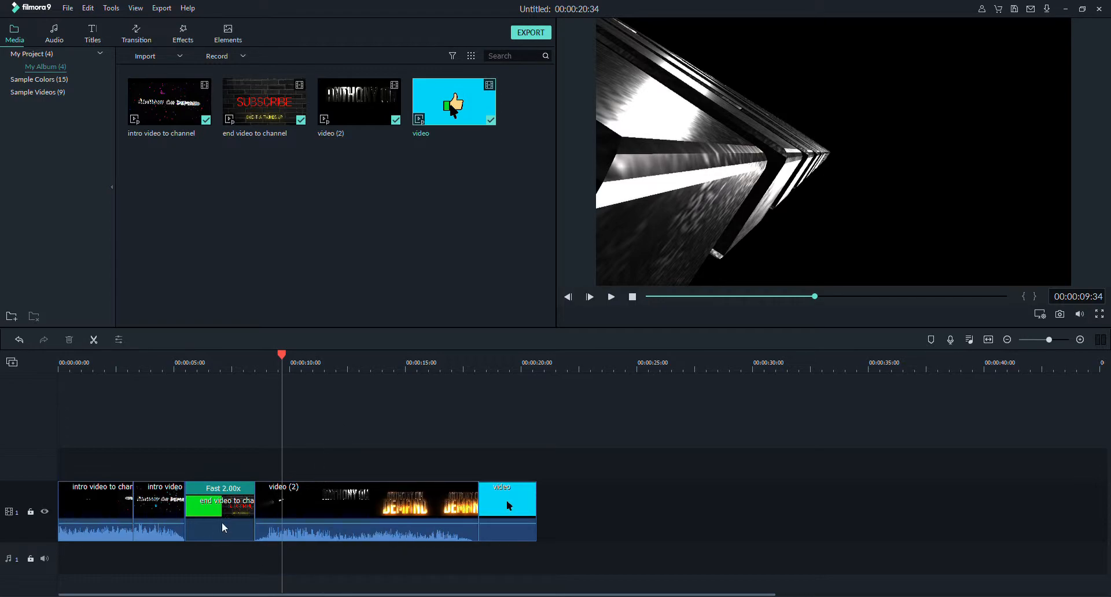
Preview the A-GROUP - Verve music and place it on audio track 1, starting with the end video to channel clip.
{"action": "left_click", "coordinate": [54, 33]}
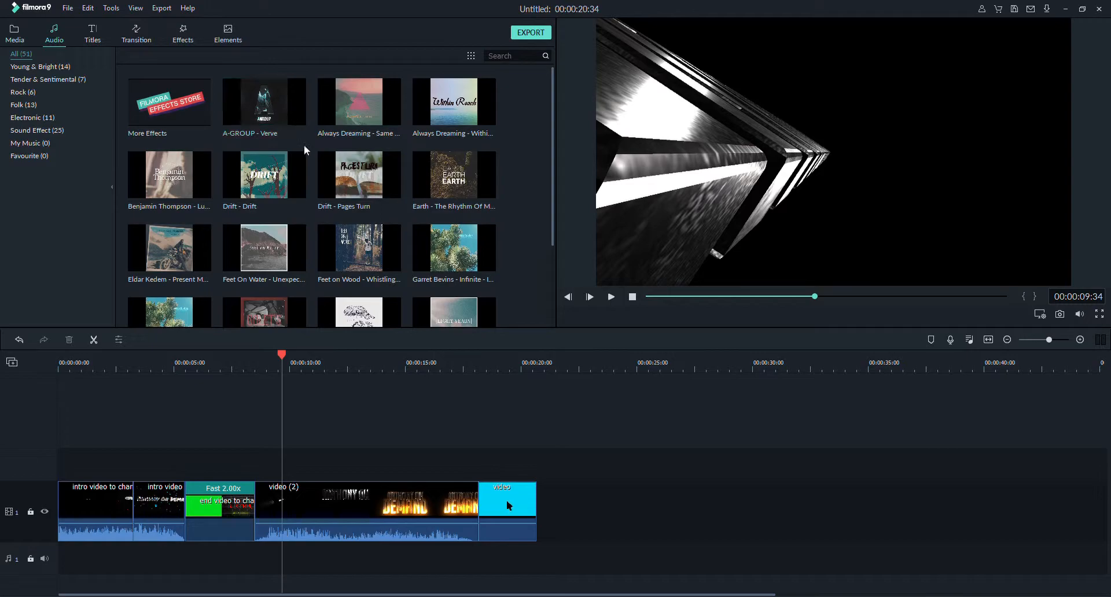
{"action": "double_click", "coordinate": [295, 107]}
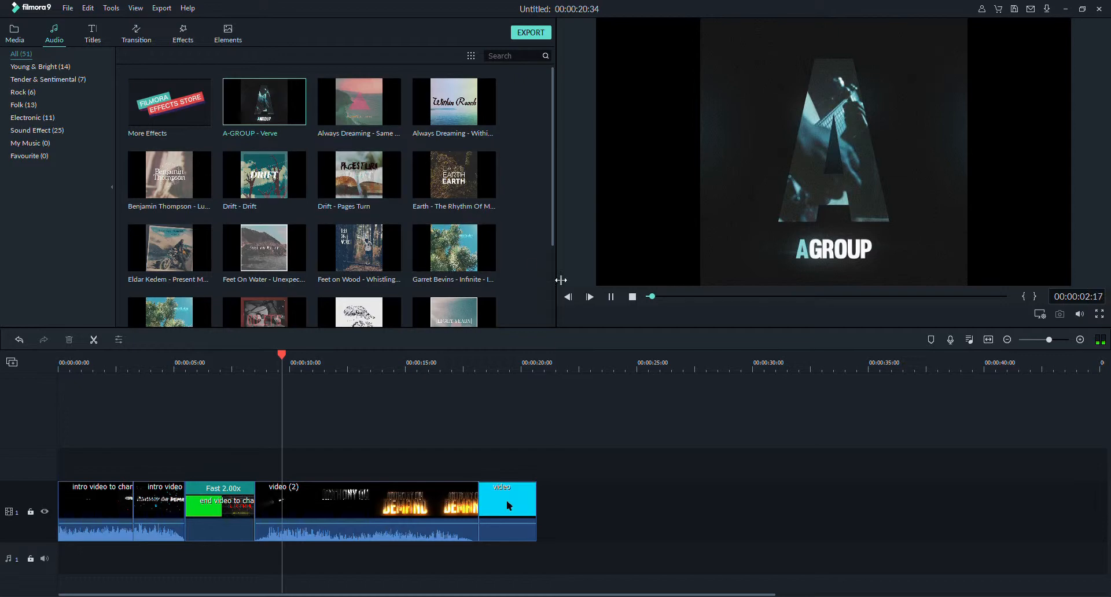
{"action": "left_click", "coordinate": [611, 298]}
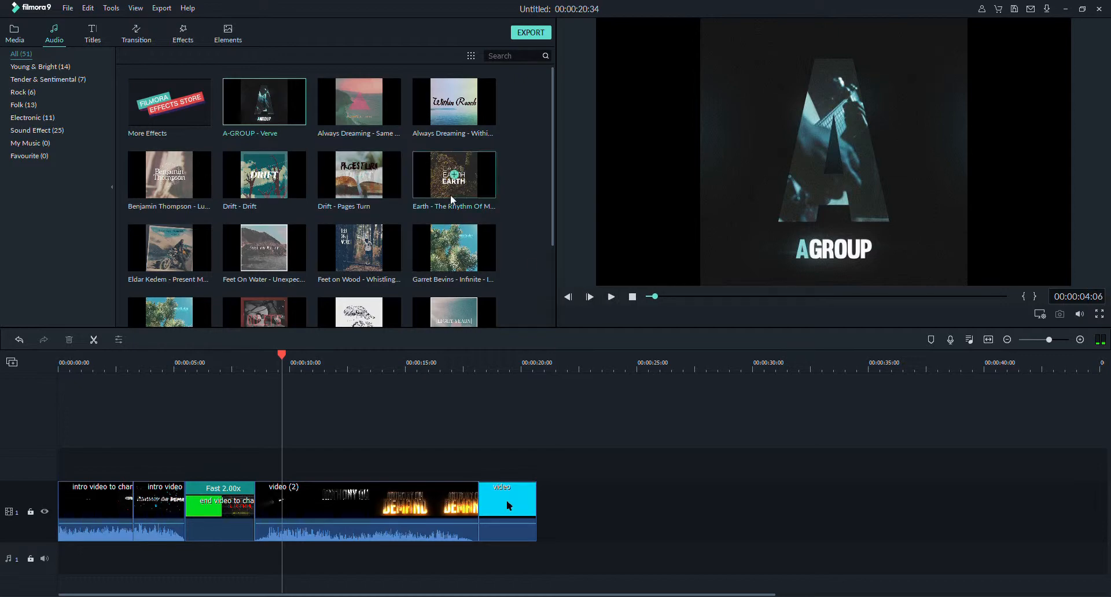
{"action": "left_click_drag", "start_coordinate": [286, 116], "coordinate": [186, 564]}
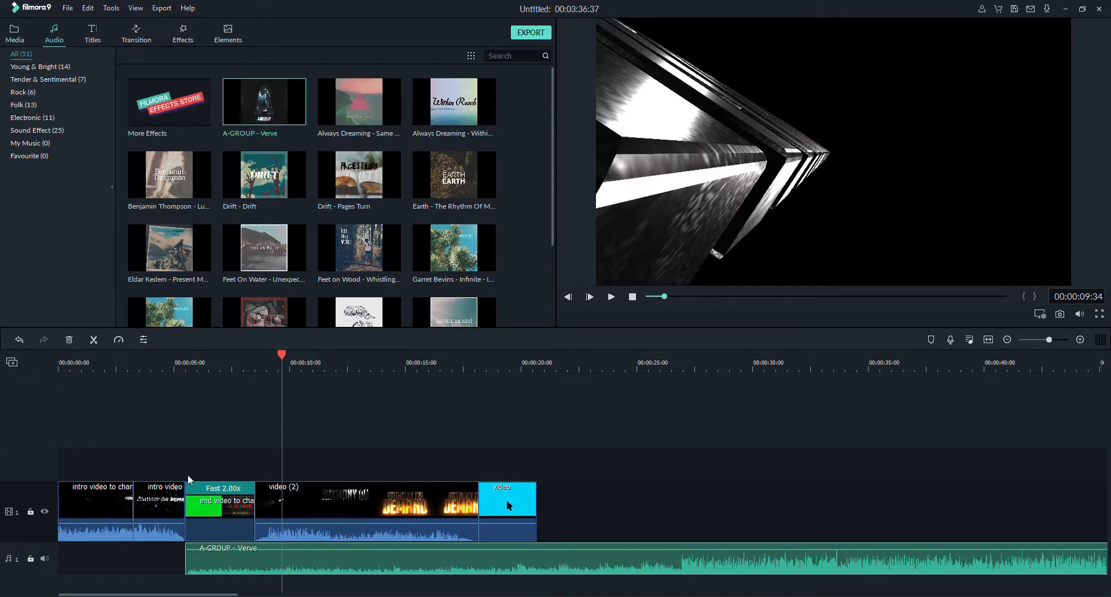
{"action": "left_click_drag", "start_coordinate": [203, 560], "coordinate": [202, 563]}
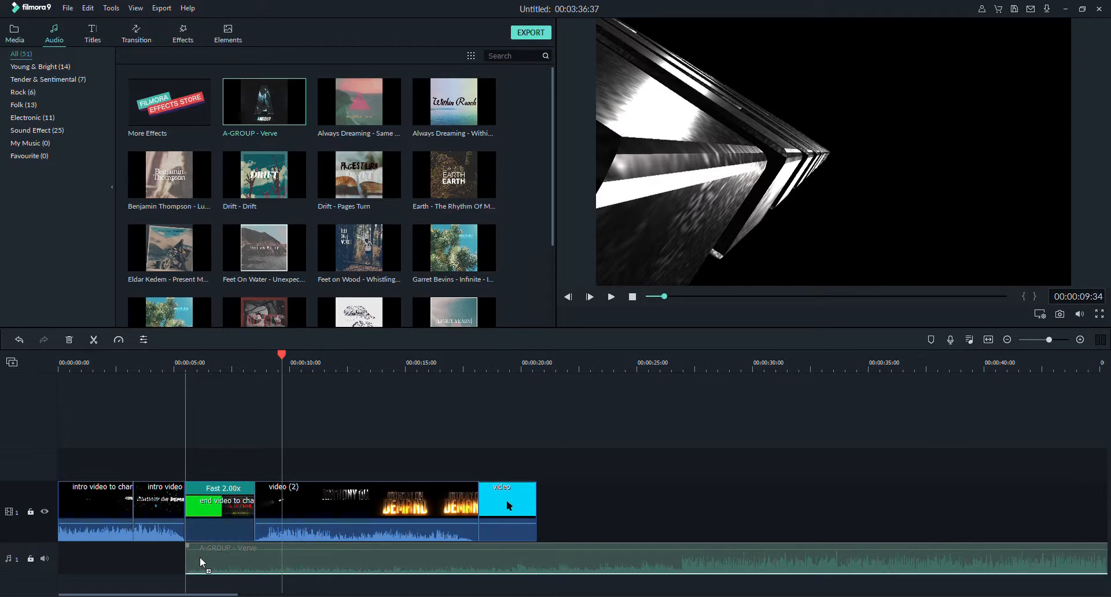
{"action": "mouse_move", "coordinate": [201, 559]}
{"action": "left_mouse_down"}
{"action": "mouse_move", "coordinate": [148, 575]}
{"action": "mouse_move", "coordinate": [201, 566]}
{"action": "left_mouse_up"}
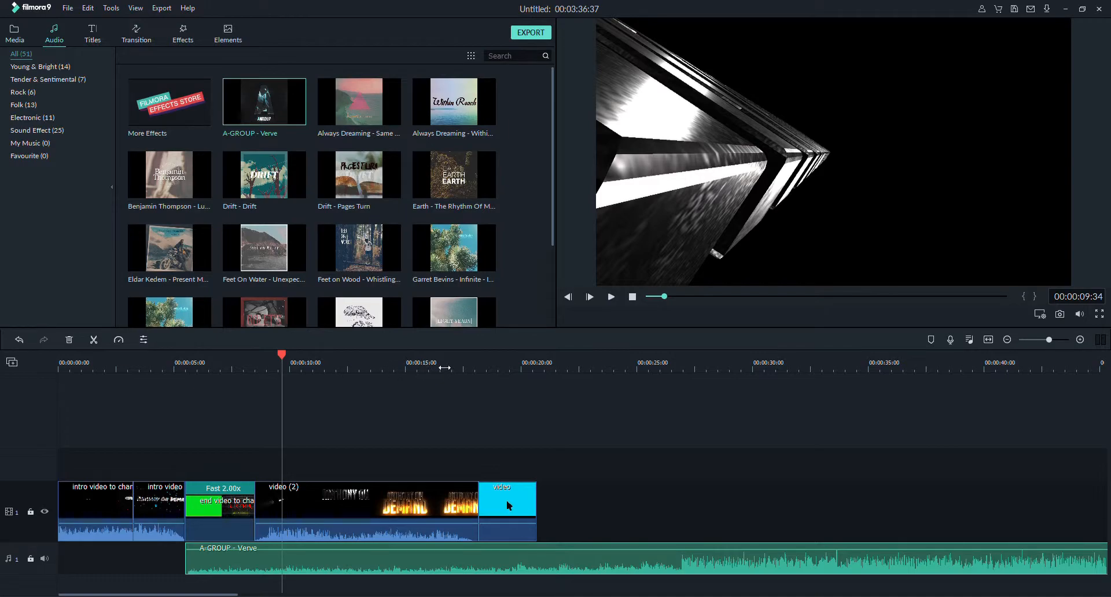
Trim the end of the A-GROUP - Verve music to match the end of the end video to channel clip.
{"action": "left_click_drag", "start_coordinate": [445, 368], "coordinate": [97, 377]}
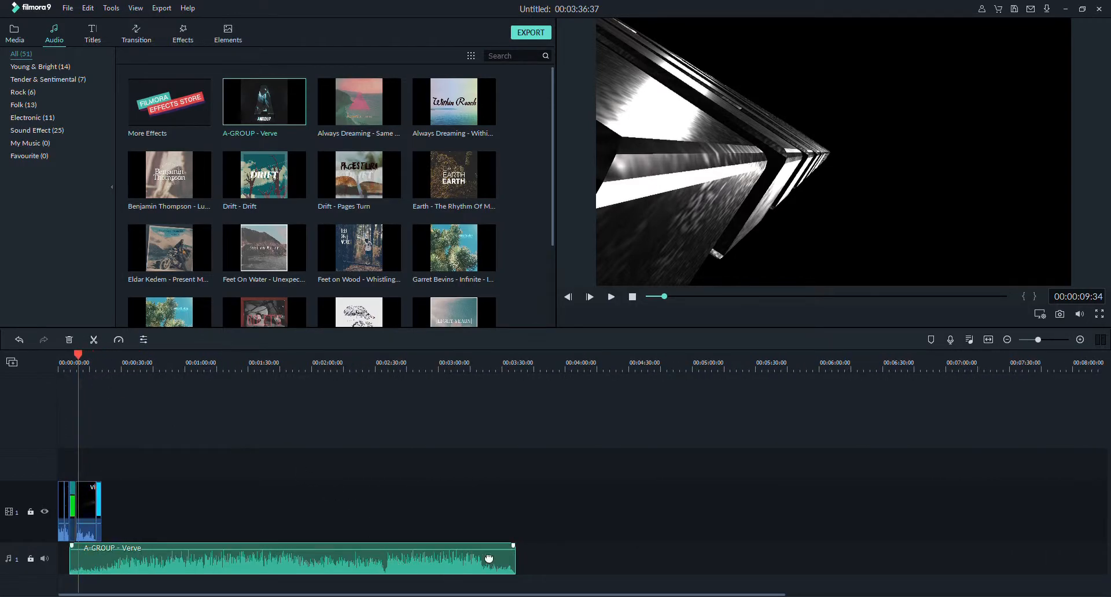
{"action": "left_click_drag", "start_coordinate": [515, 558], "coordinate": [79, 562]}
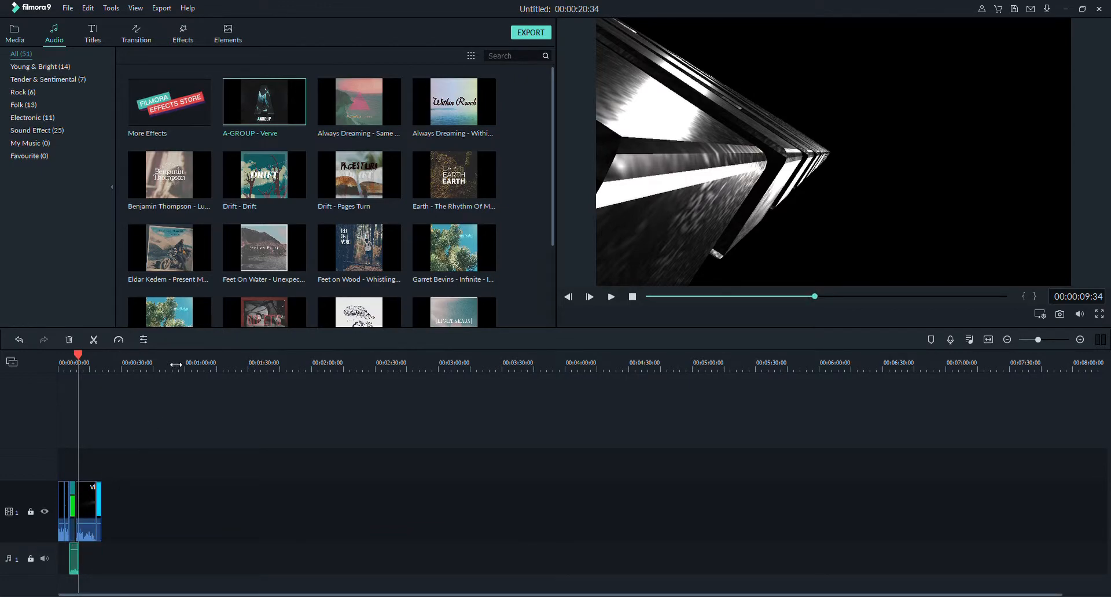
{"action": "left_click_drag", "start_coordinate": [175, 365], "coordinate": [869, 357]}
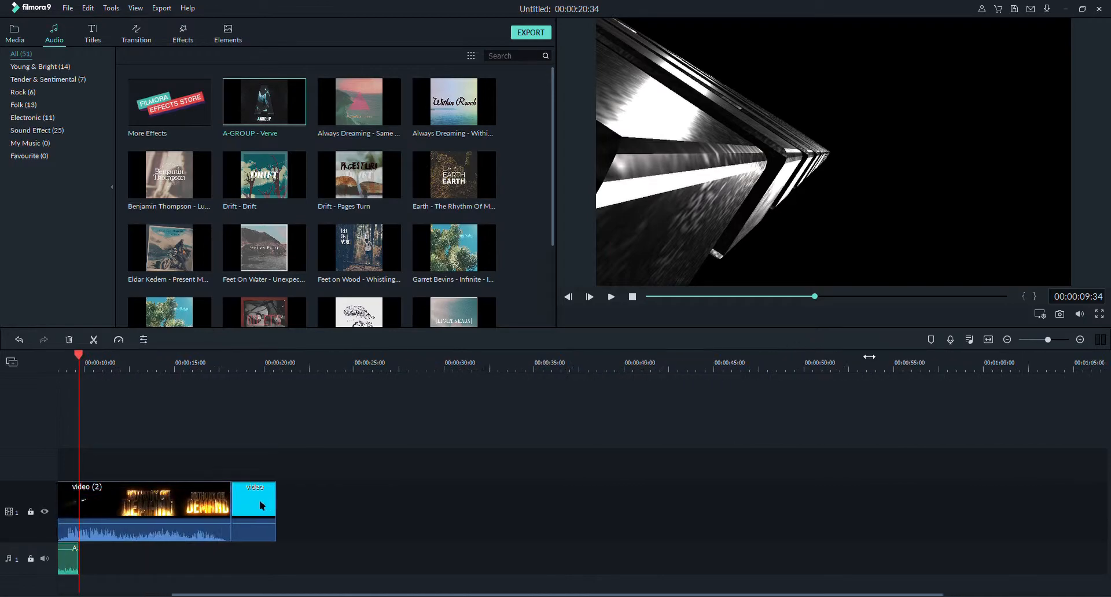
{"action": "left_click_drag", "start_coordinate": [252, 370], "coordinate": [649, 347]}
{"action": "scroll", "coordinate": [404, 385], "scroll_direction": "left", "scroll_amount": 8}
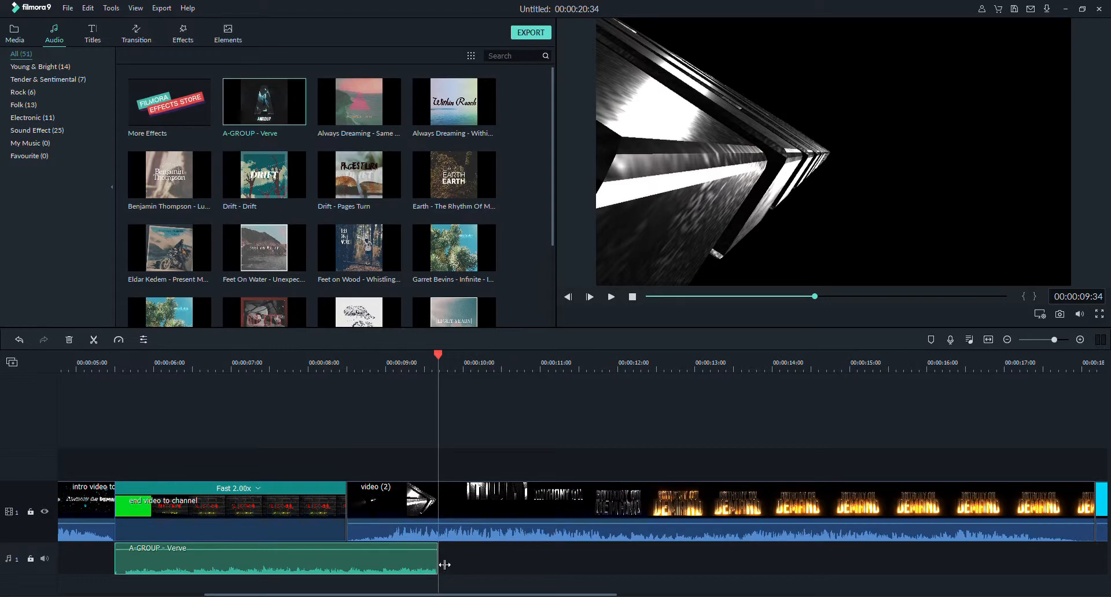
{"action": "left_click_drag", "start_coordinate": [443, 565], "coordinate": [348, 567]}
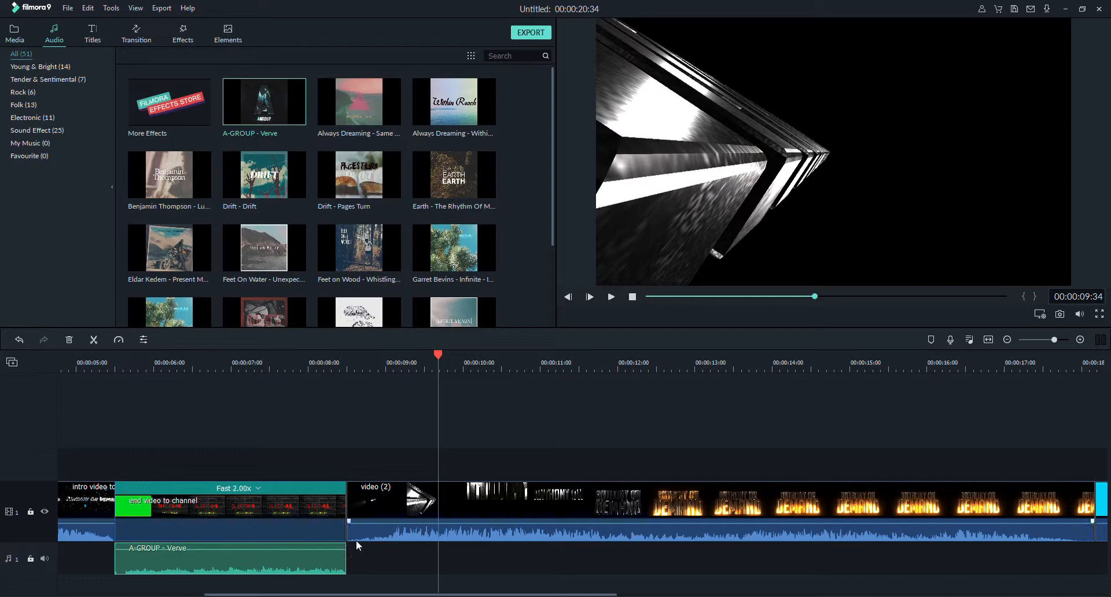
Play back the end video to channel clip from 00:00:05:21 to check it with the new music.
{"action": "left_click_drag", "start_coordinate": [440, 359], "coordinate": [109, 441]}
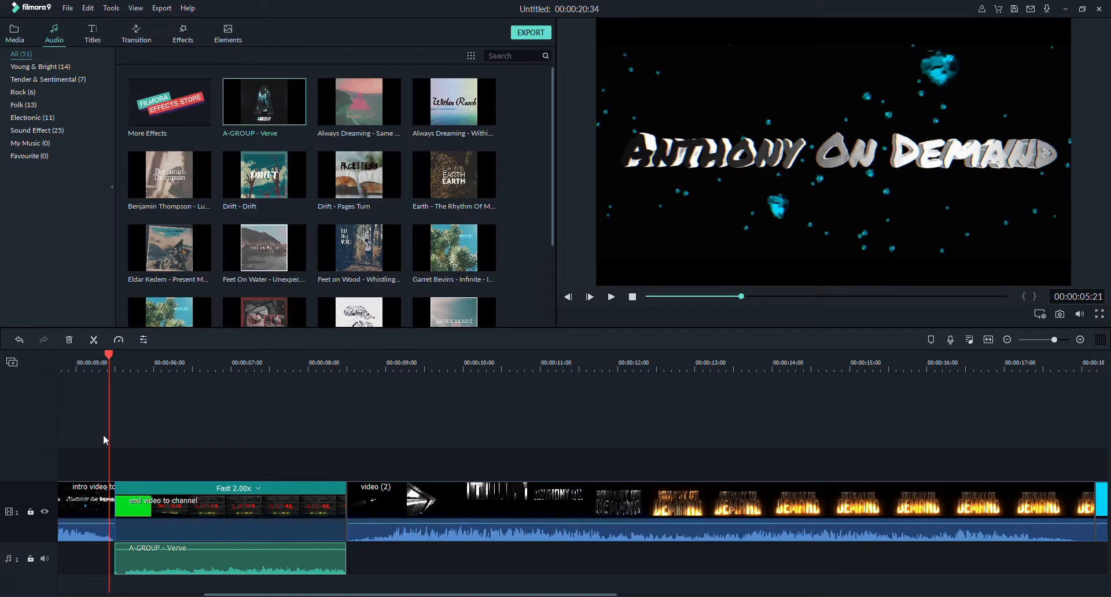
{"action": "left_click", "coordinate": [612, 297]}
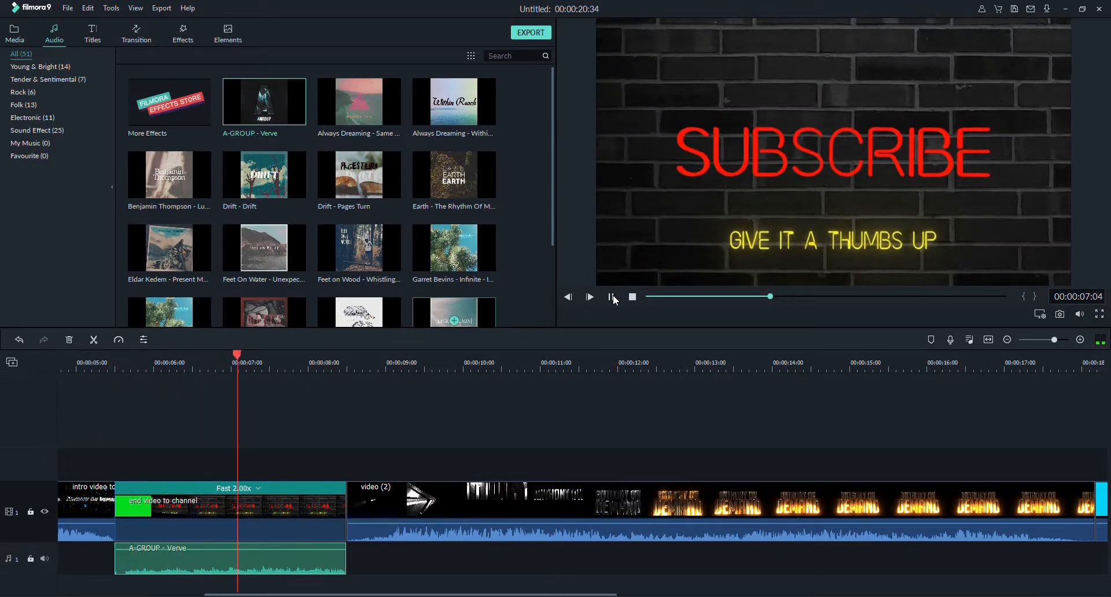
{"action": "left_click", "coordinate": [612, 298]}
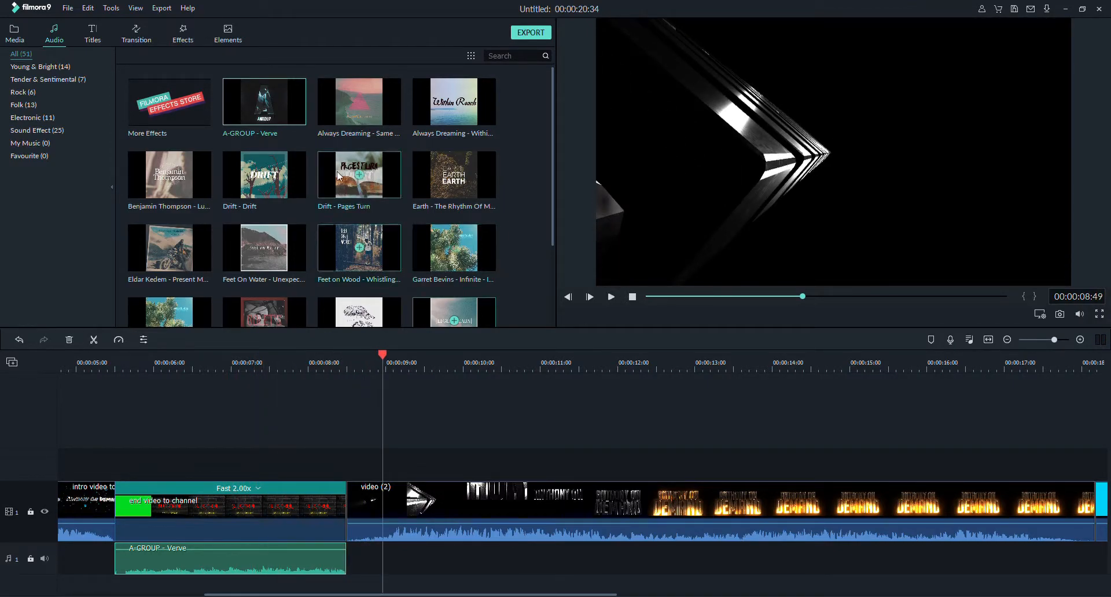
Add the Lower Third 3 title on the track above the end video to channel clip and trim it to that clip's length.
{"action": "left_click", "coordinate": [93, 35]}
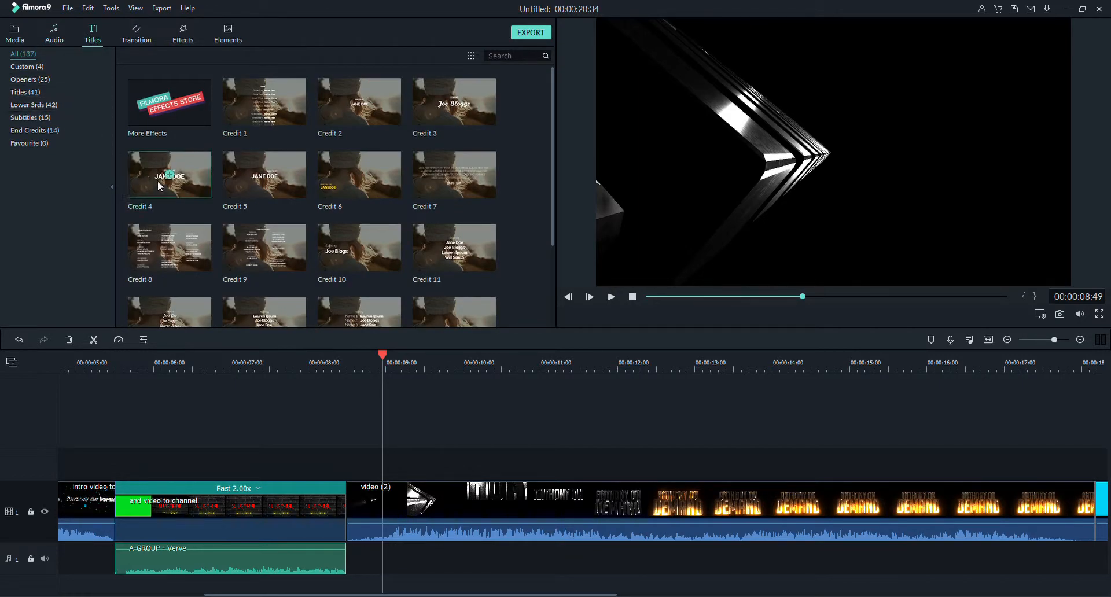
{"action": "left_click", "coordinate": [40, 103]}
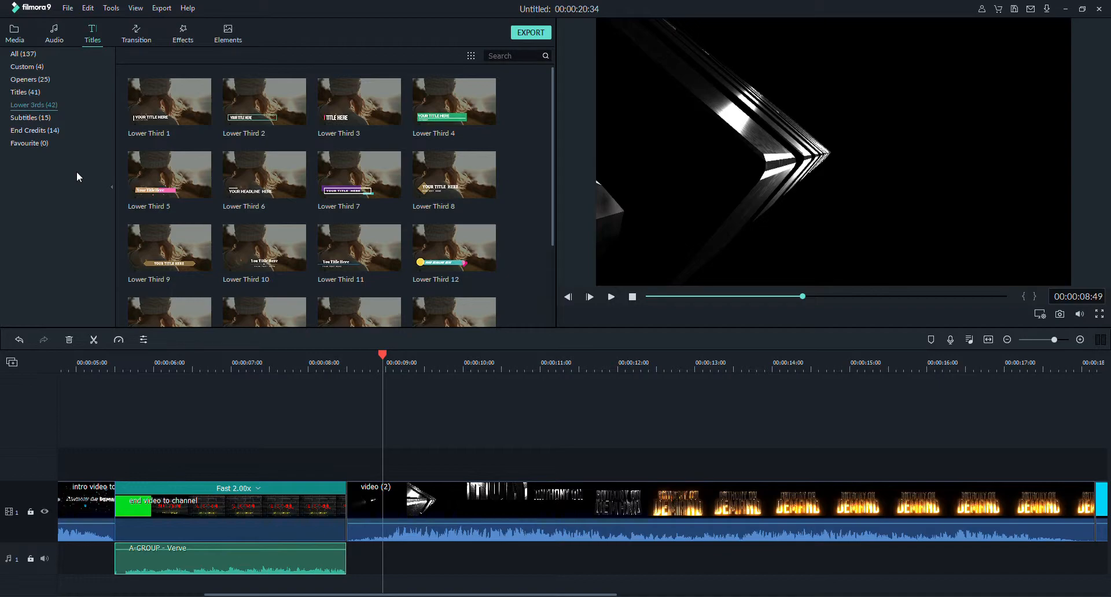
{"action": "scroll", "coordinate": [137, 179], "scroll_direction": "down", "scroll_amount": 2}
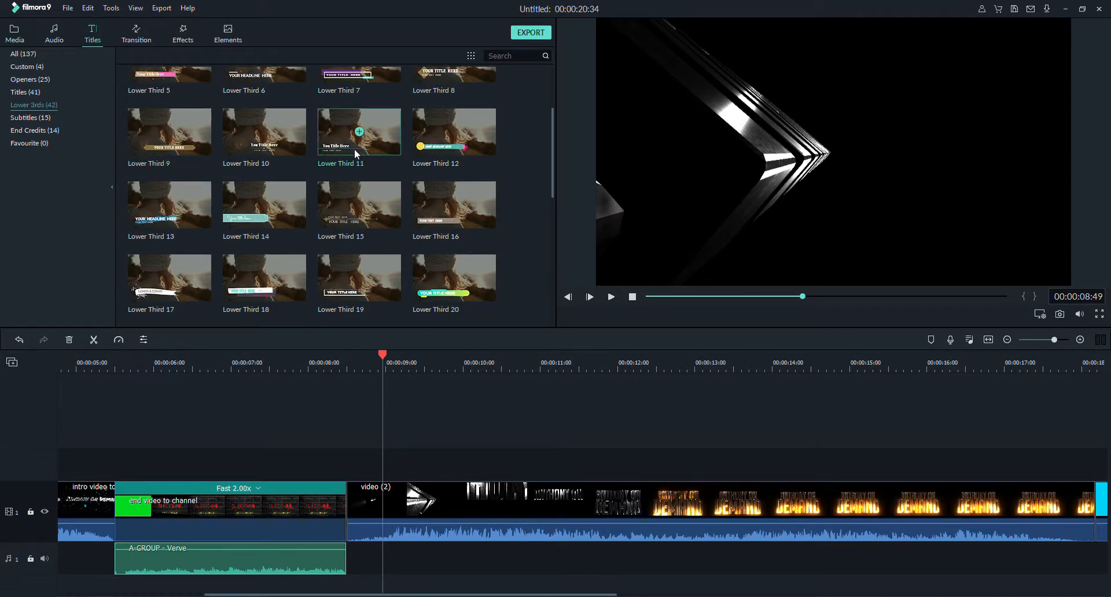
{"action": "scroll", "coordinate": [353, 148], "scroll_direction": "up", "scroll_amount": 2}
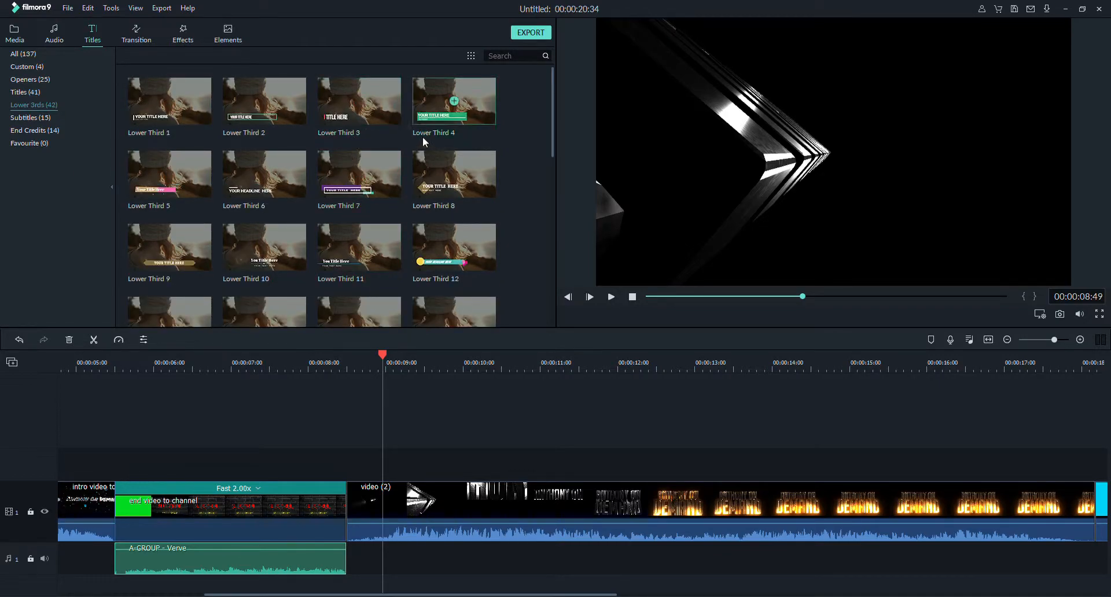
{"action": "left_click", "coordinate": [377, 115]}
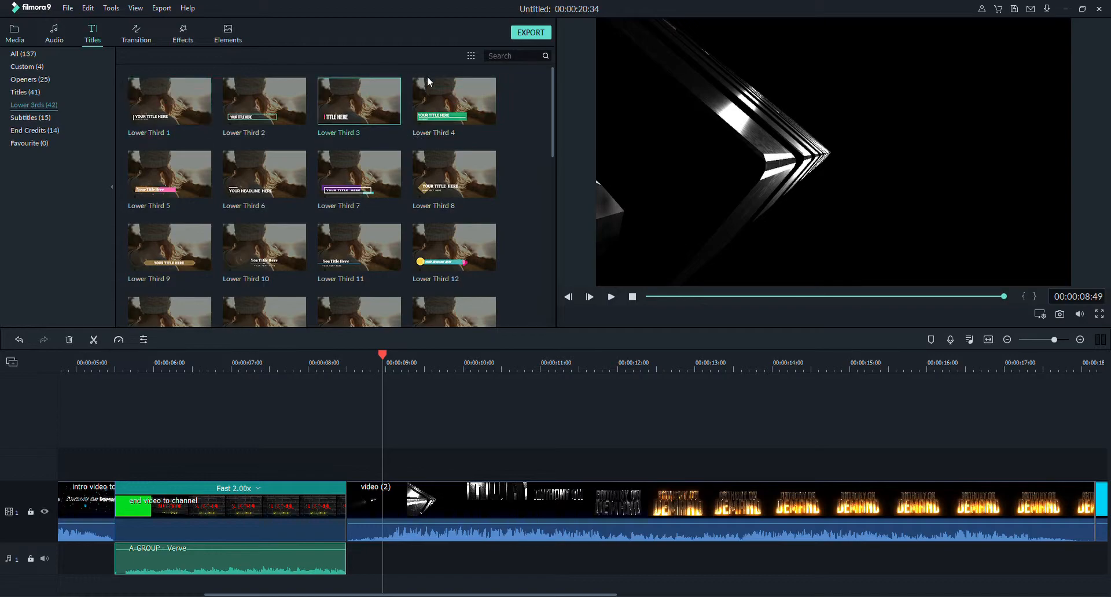
{"action": "left_click_drag", "start_coordinate": [373, 110], "coordinate": [116, 473]}
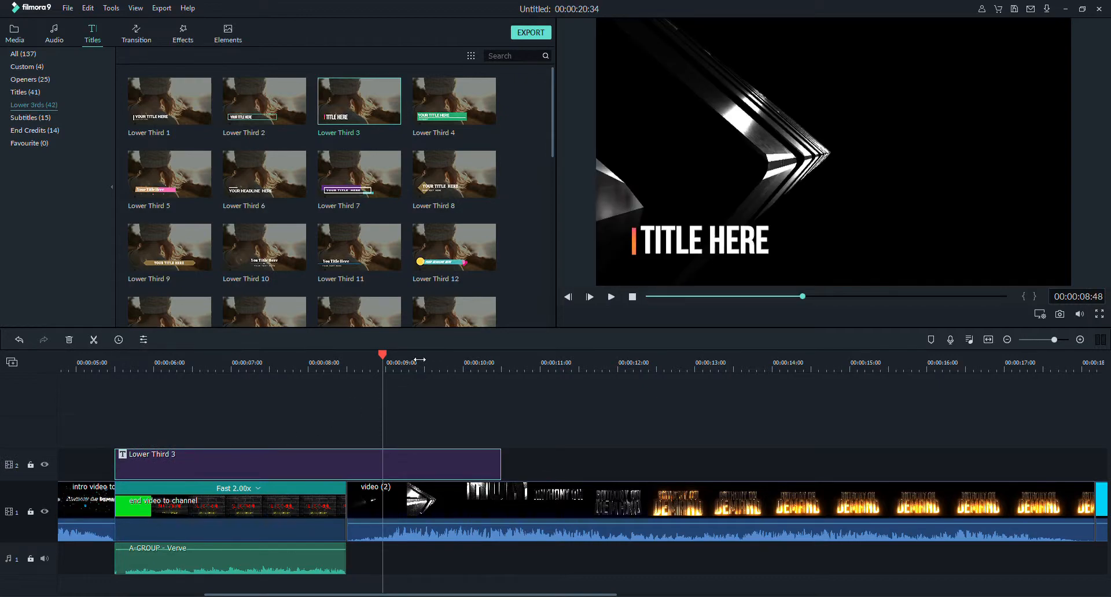
{"action": "left_click_drag", "start_coordinate": [499, 456], "coordinate": [348, 493]}
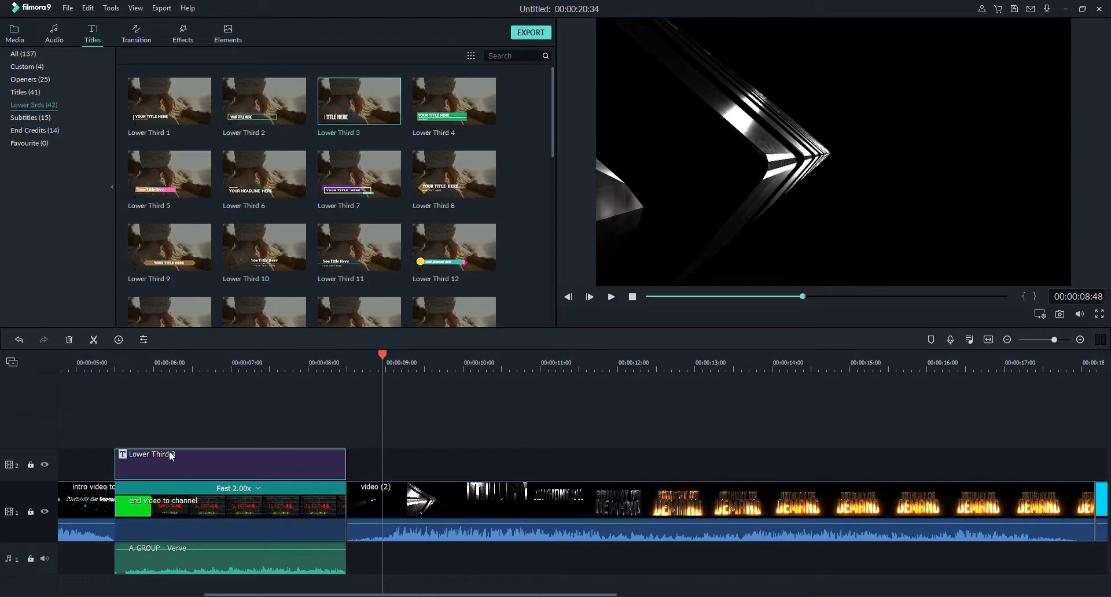
Open the Lower Third 3 title for editing and move its text and coloured bar above the word SUBSCRIBE in the frame.
{"action": "left_click", "coordinate": [146, 340]}
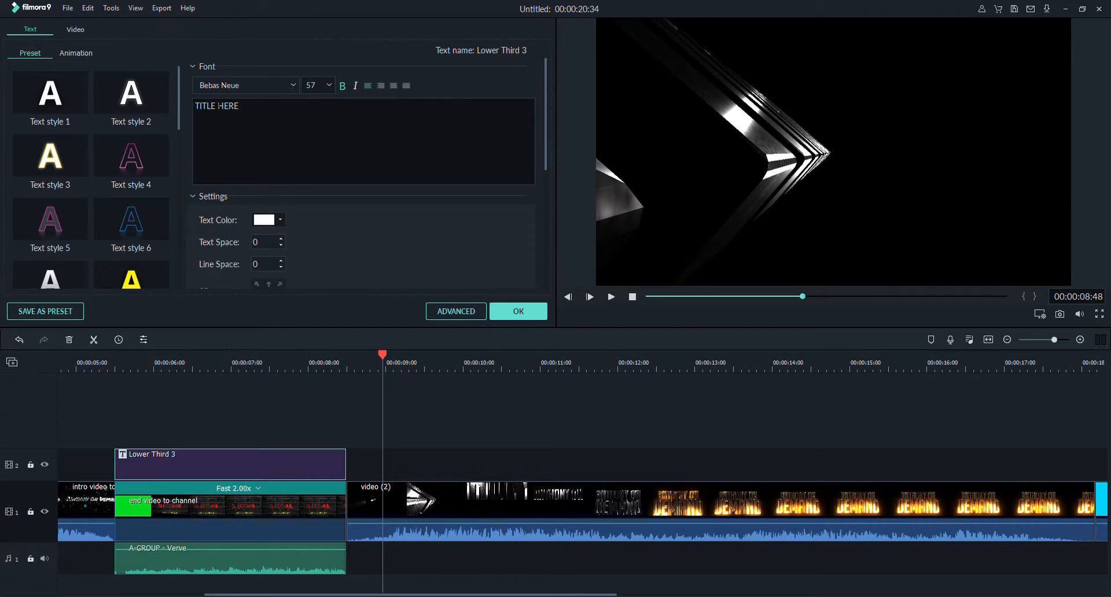
{"action": "left_click_drag", "start_coordinate": [216, 118], "coordinate": [185, 106]}
{"action": "left_click_drag", "start_coordinate": [377, 359], "coordinate": [169, 396]}
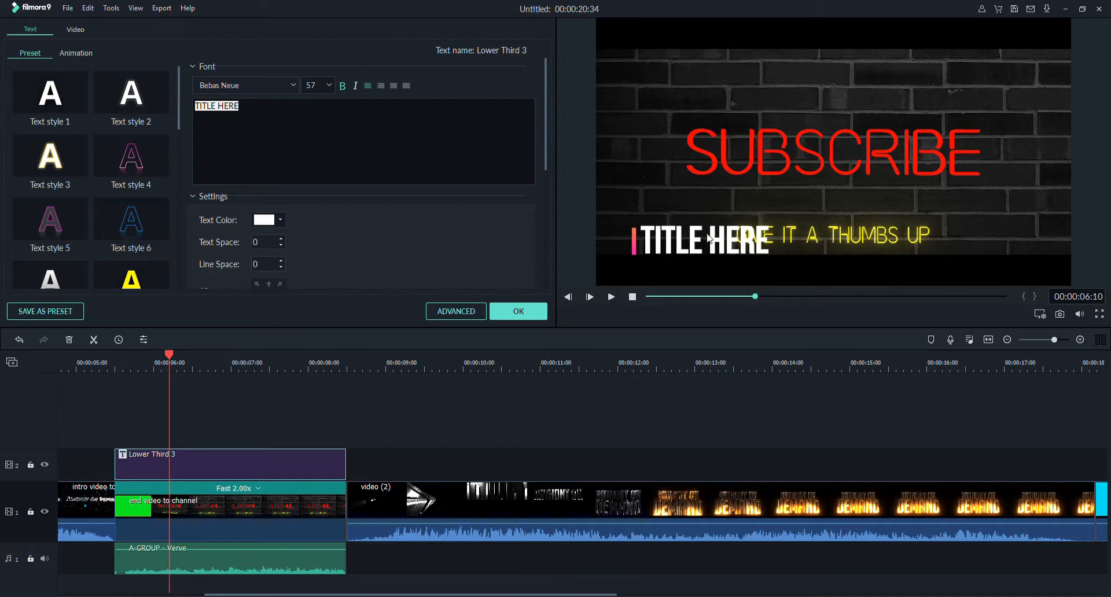
{"action": "left_click", "coordinate": [678, 245]}
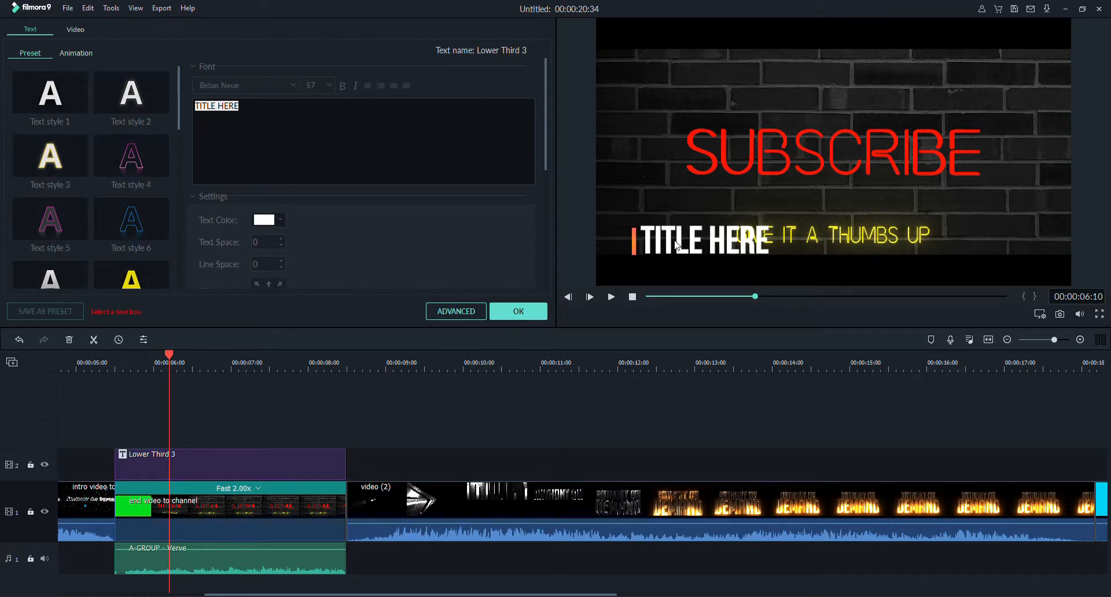
{"action": "left_click", "coordinate": [678, 246]}
{"action": "left_click_drag", "start_coordinate": [678, 246], "coordinate": [697, 95]}
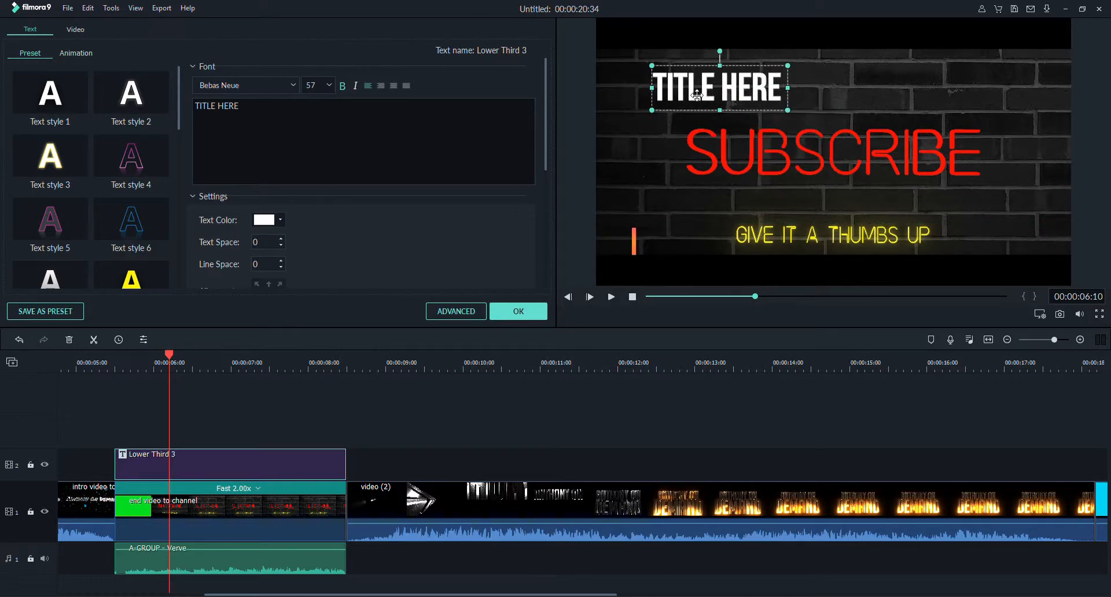
{"action": "left_click", "coordinate": [632, 238]}
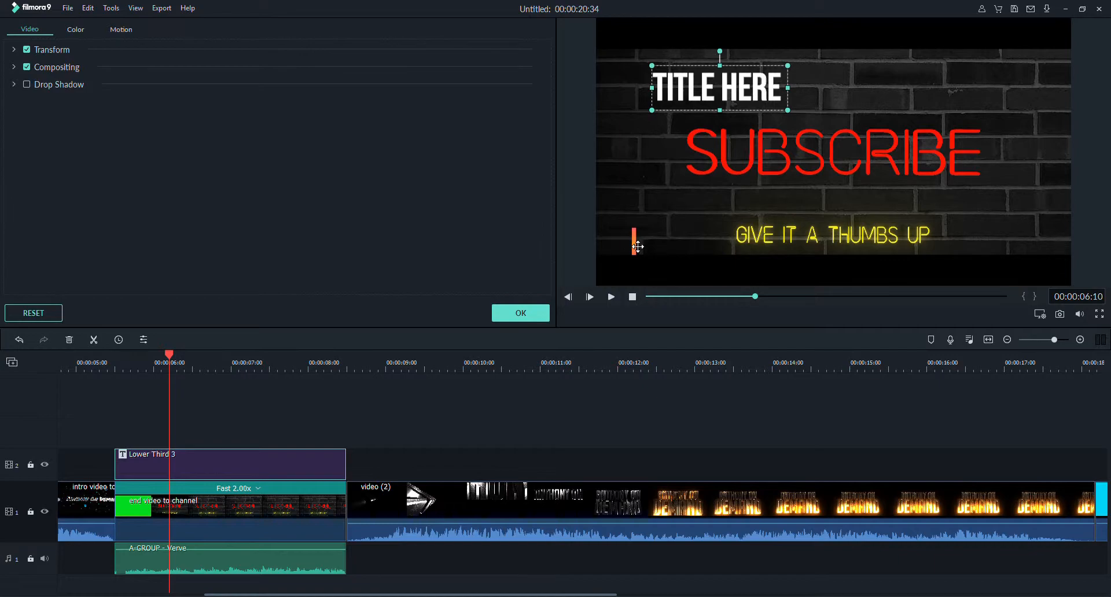
{"action": "left_click_drag", "start_coordinate": [638, 248], "coordinate": [648, 88]}
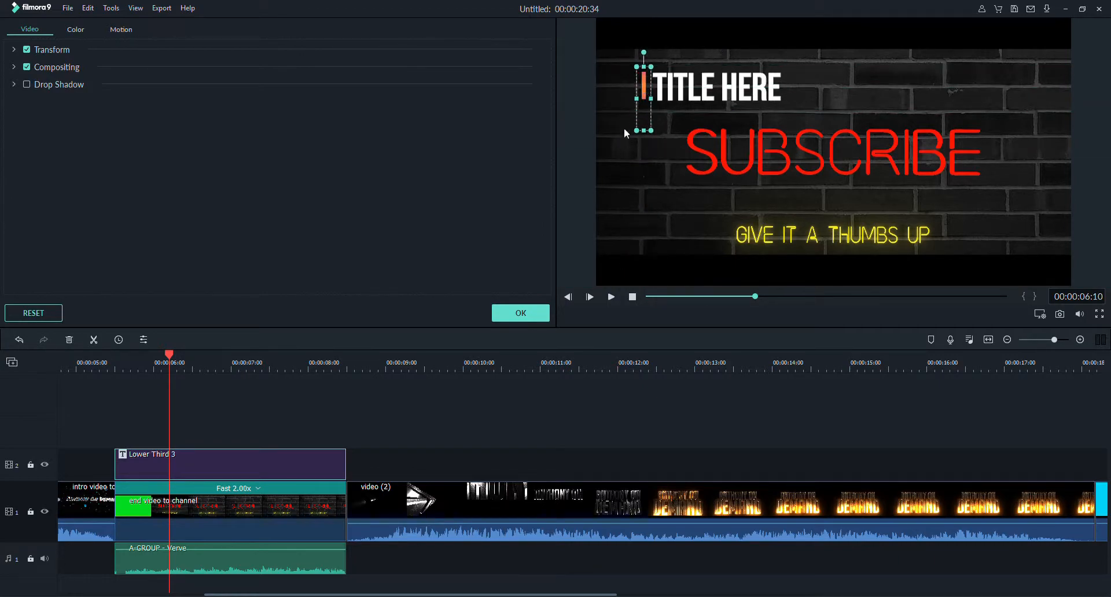